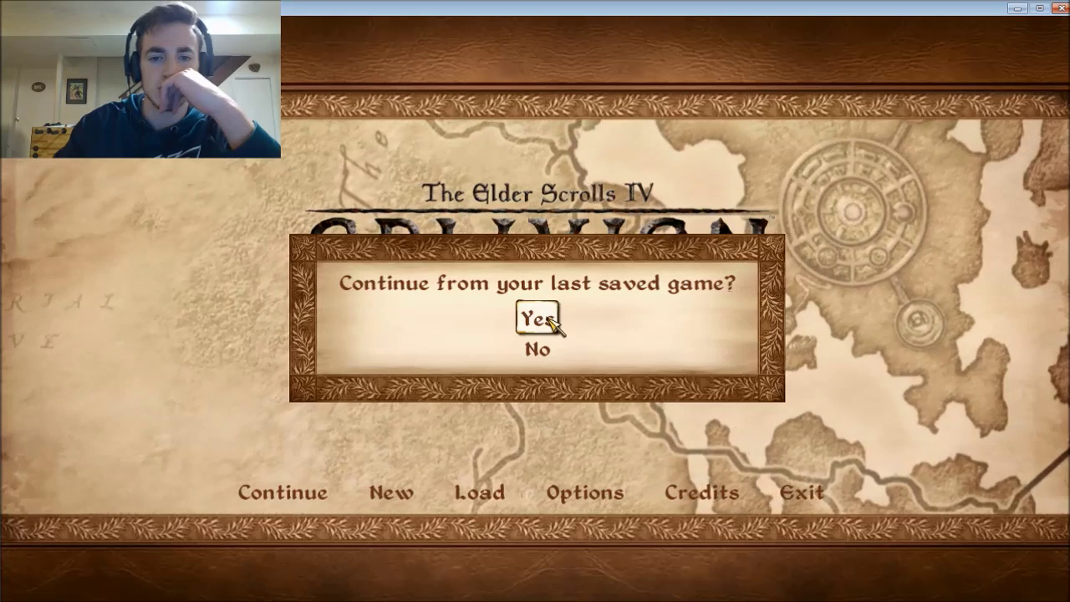
Continue the game from the last save
{"action": "left_click", "coordinate": [549, 320]}
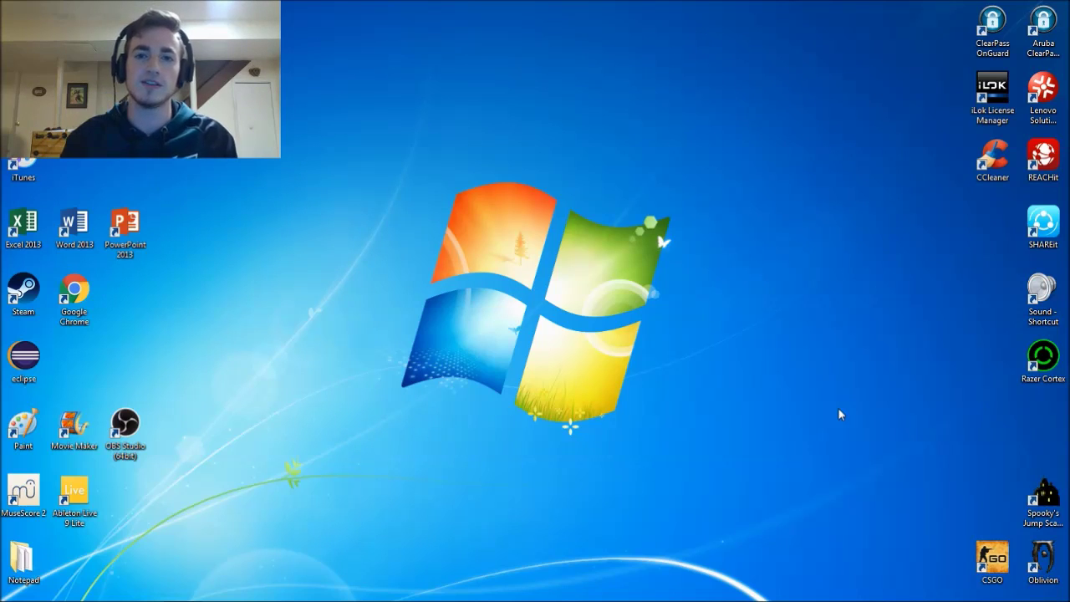
In the Oblivion launcher's options, set the screen effects to Bloom and antialiasing to 4 samples, and apply them
{"action": "double_click", "coordinate": [1040, 562]}
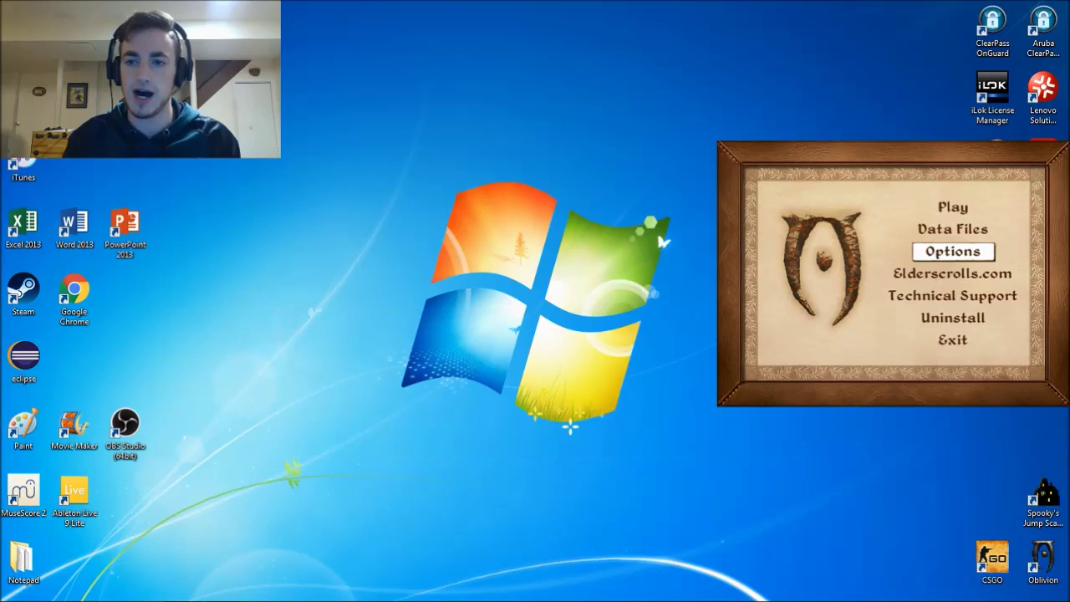
{"action": "left_click", "coordinate": [953, 250]}
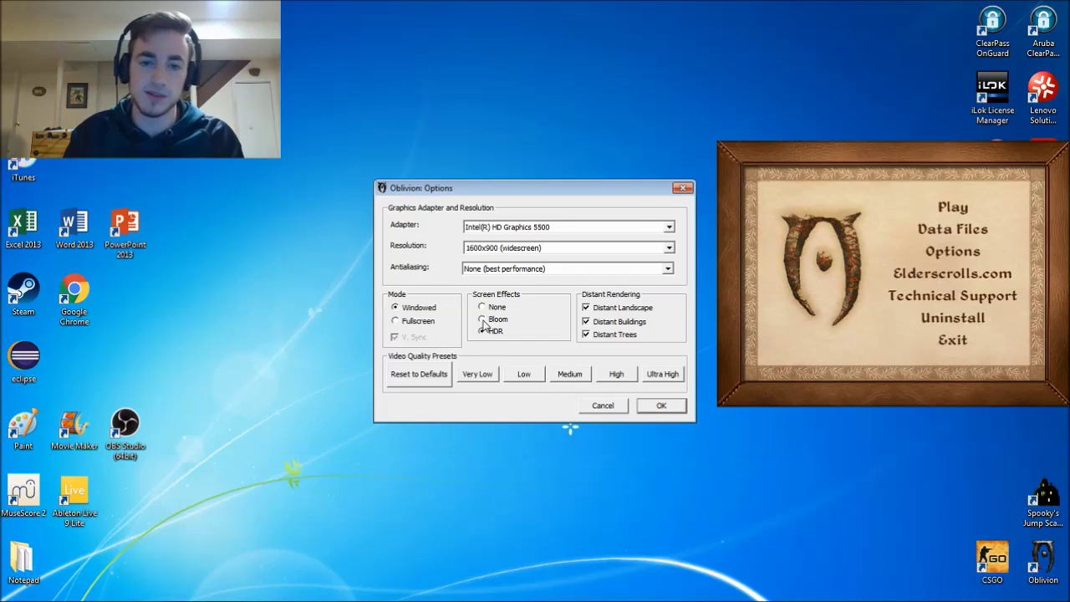
{"action": "left_click", "coordinate": [482, 320]}
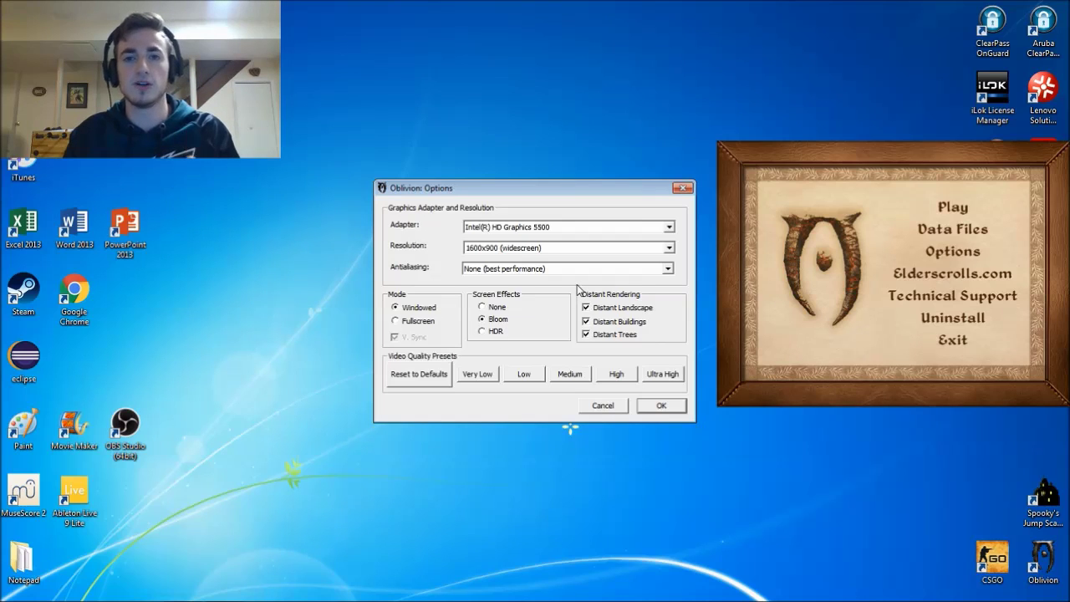
{"action": "left_click", "coordinate": [668, 269]}
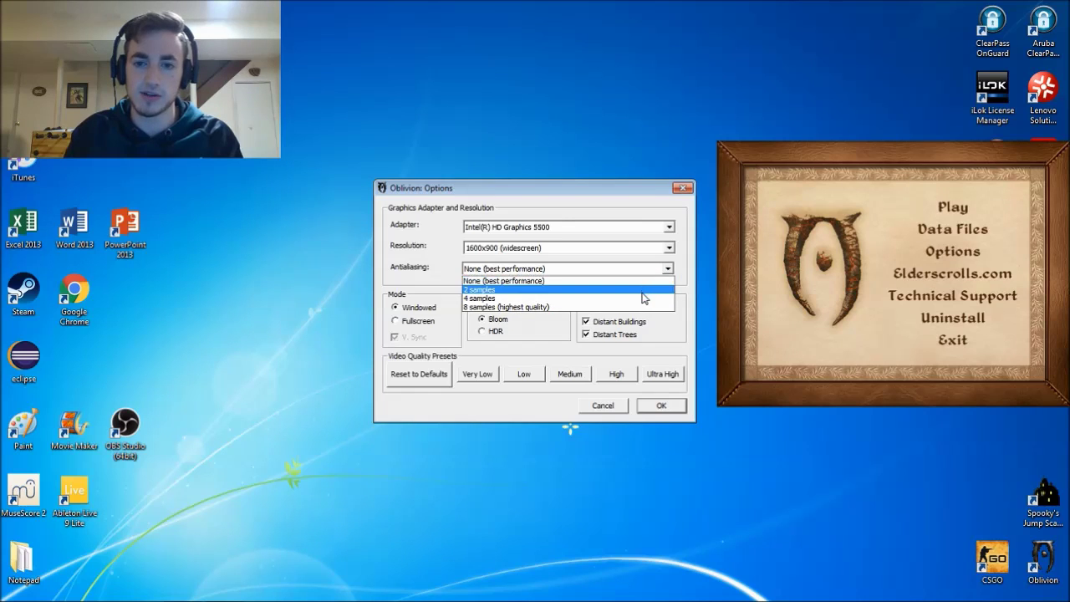
{"action": "left_click", "coordinate": [642, 298]}
{"action": "left_click", "coordinate": [661, 405]}
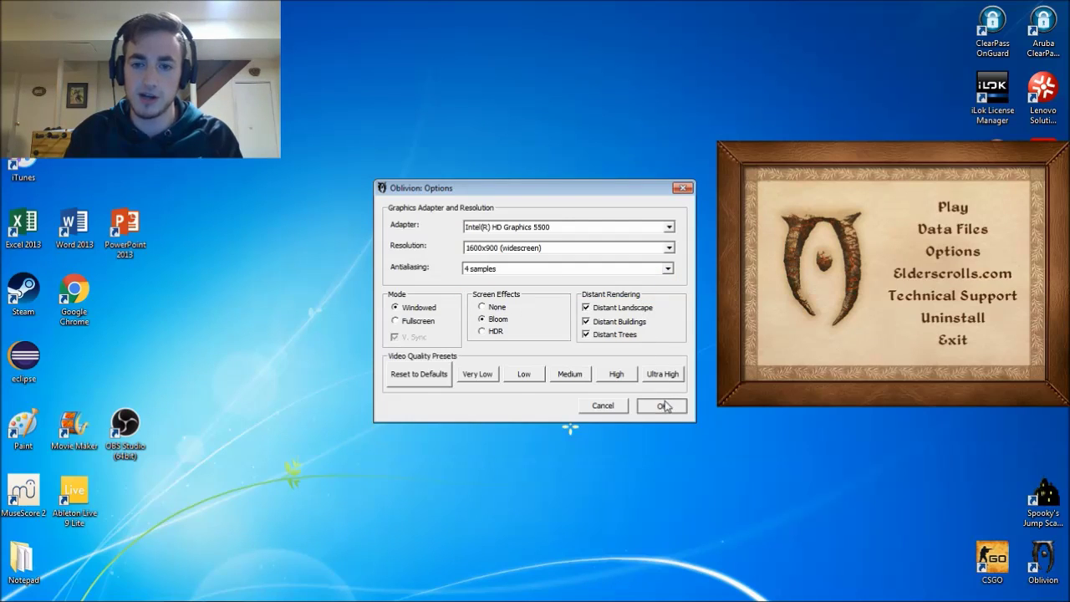
Start playing Oblivion from the launcher
{"action": "key", "text": "Up"}
{"action": "key", "text": "Up"}
{"action": "key", "text": "Up"}
{"action": "key", "text": "Up"}
{"action": "key", "text": "Up"}
{"action": "key", "text": "Up"}
{"action": "key", "text": "Up"}
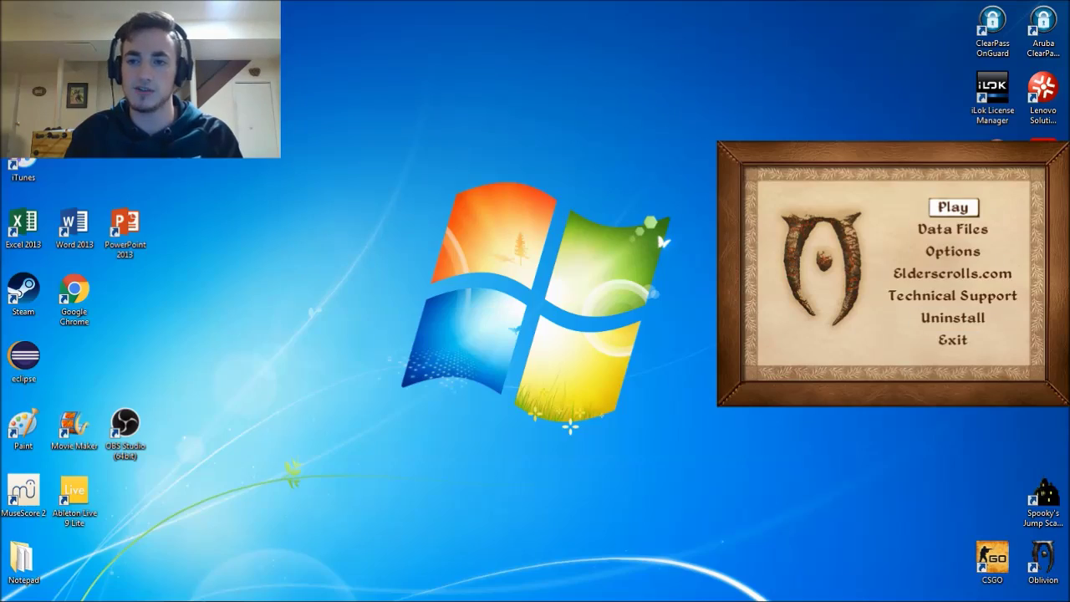
{"action": "key", "text": "Return"}
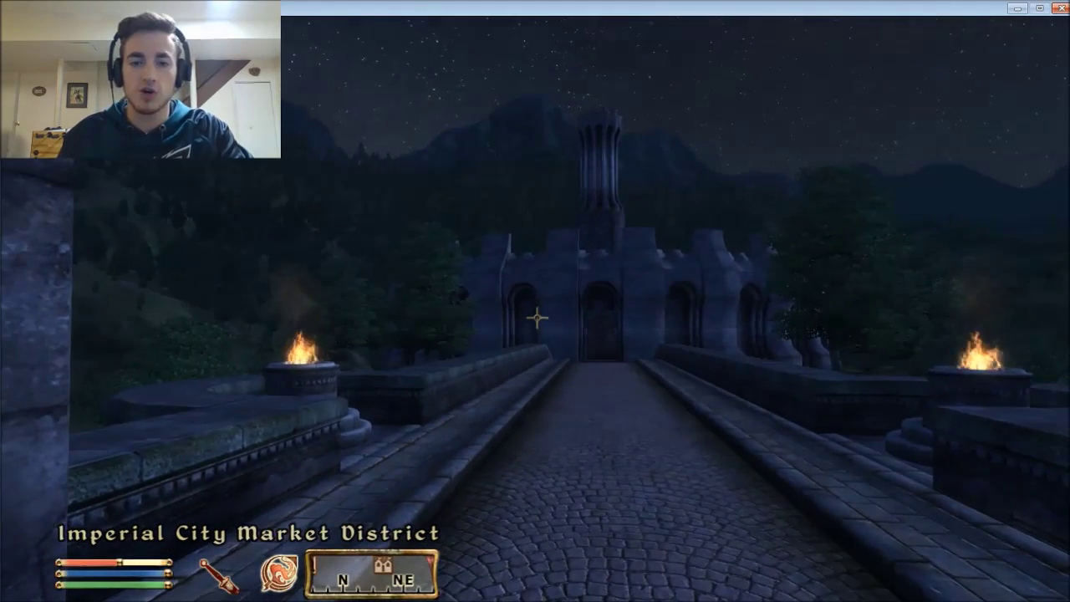
Walk to the edge of the bridge and look out over the distant landscape
{"action": "key", "text": "w"}
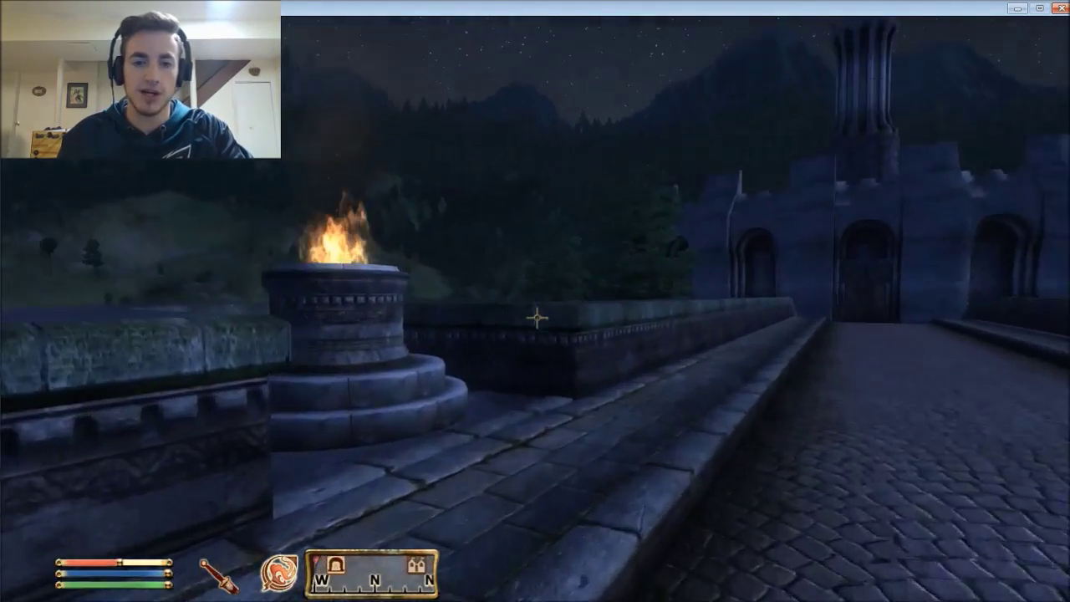
{"action": "key", "text": "w"}
{"action": "key", "text": "space"}
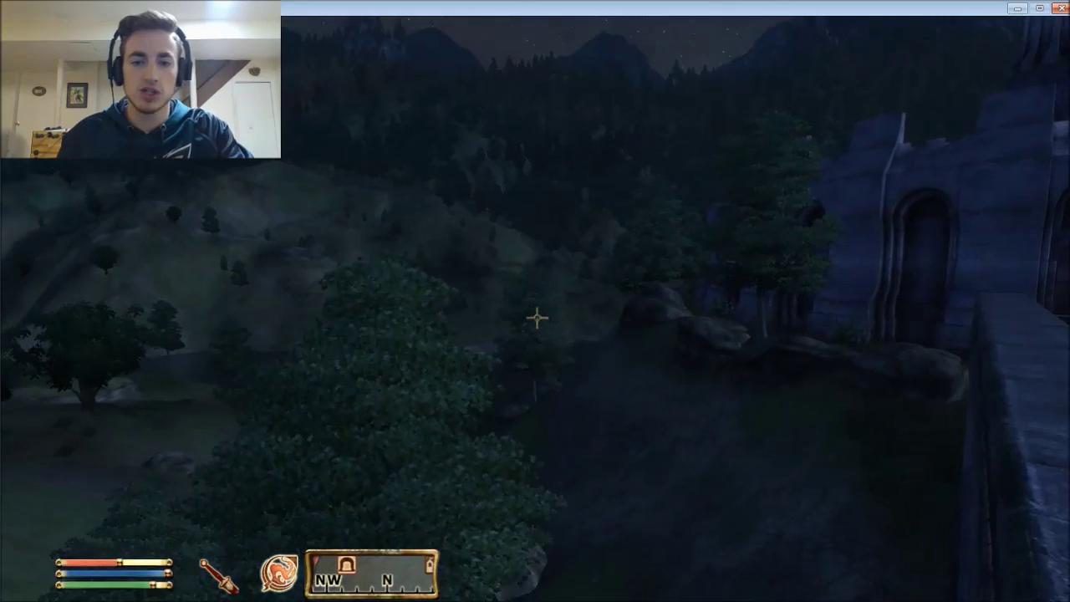
{"action": "key", "text": "w"}
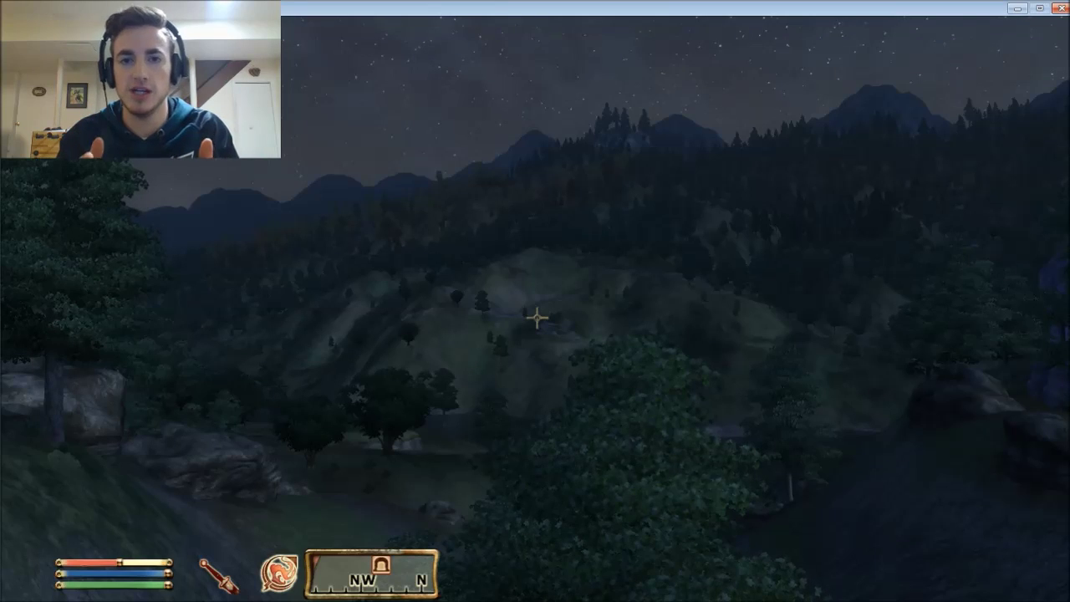
Quit the game and return to the desktop
{"action": "key", "text": "Escape"}
{"action": "left_click", "coordinate": [559, 411]}
{"action": "left_click", "coordinate": [535, 370]}
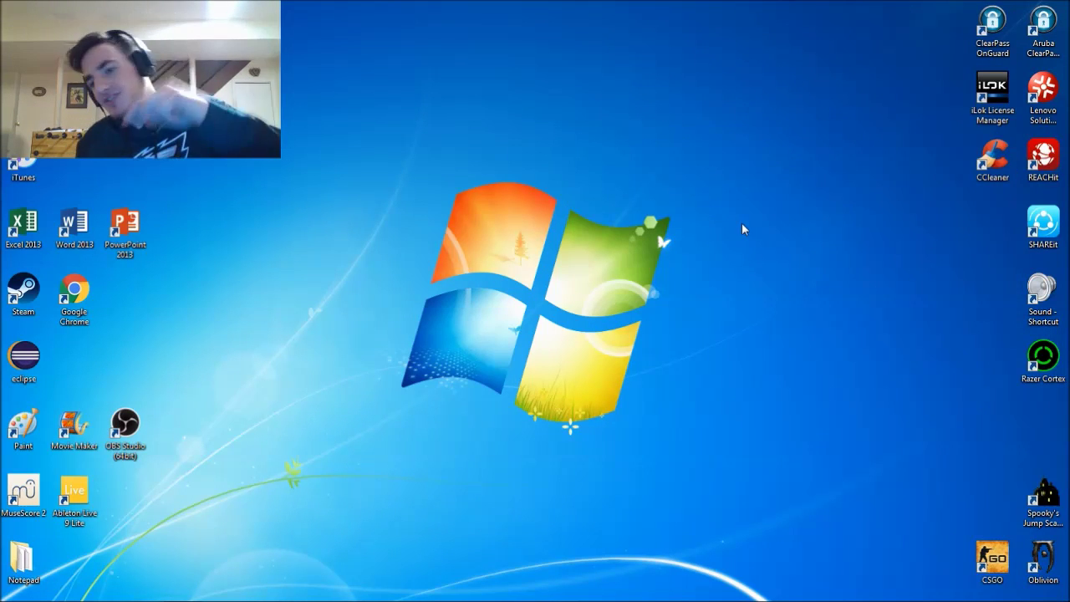
Reopen the Oblivion launcher's options, set the screen effects to HDR with antialiasing disabled, apply, and close the launcher
{"action": "double_click", "coordinate": [1042, 562]}
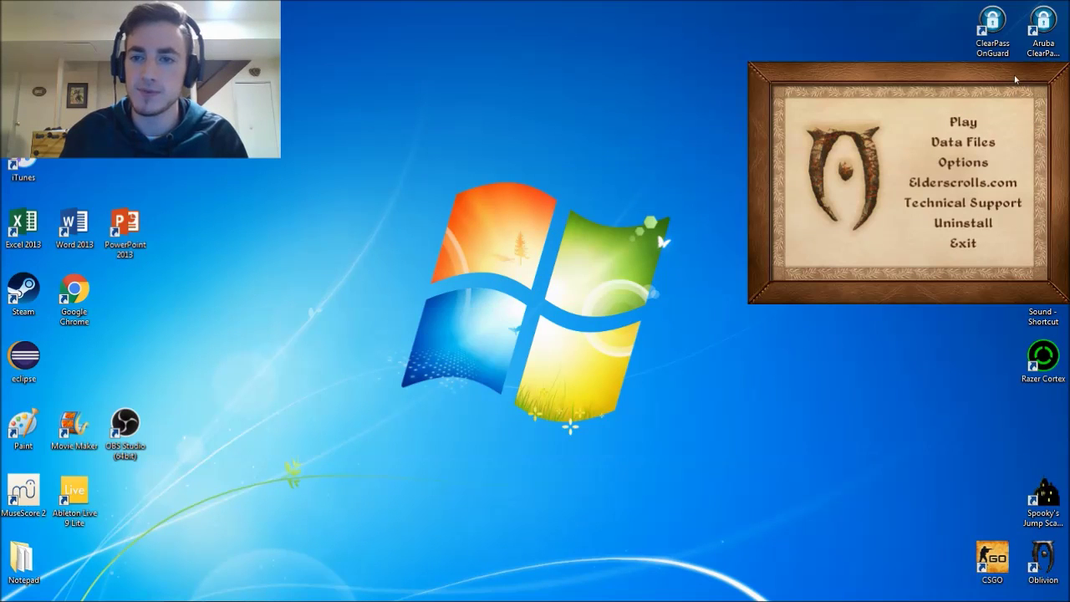
{"action": "left_click", "coordinate": [971, 167]}
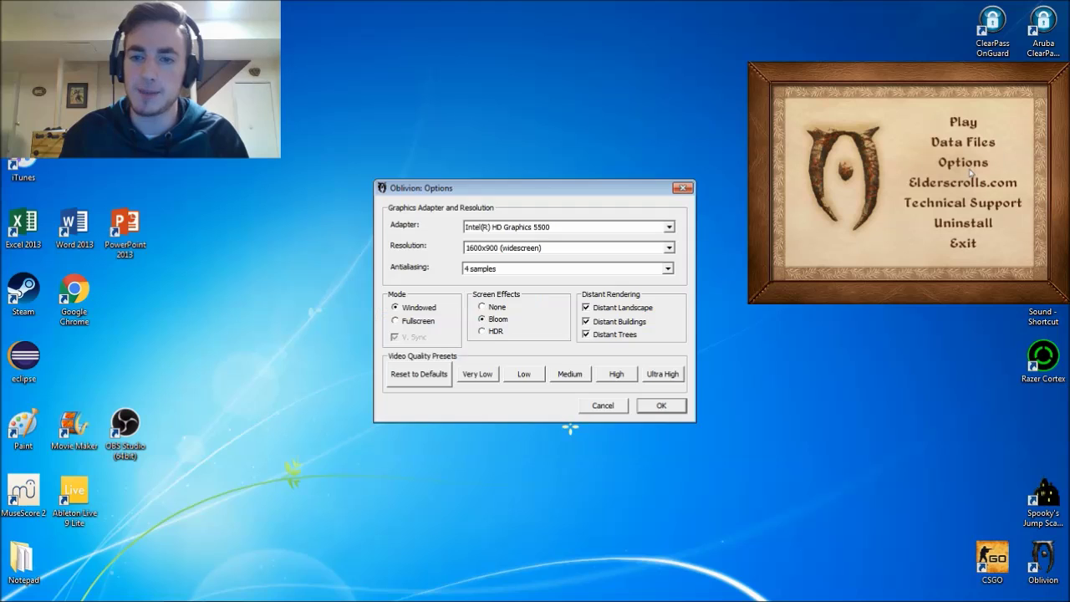
{"action": "left_click", "coordinate": [483, 332]}
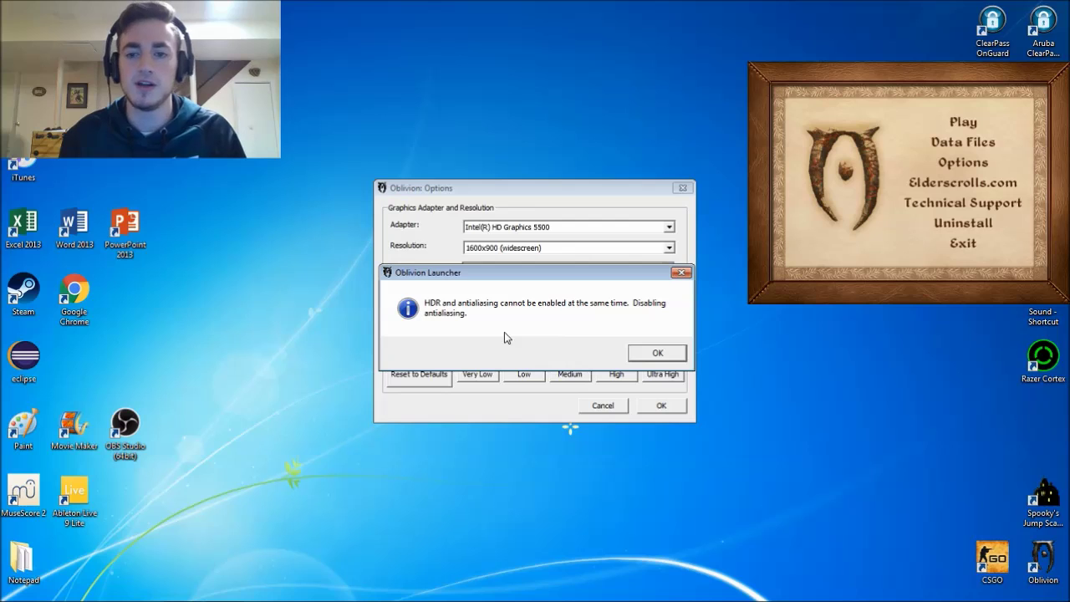
{"action": "left_click", "coordinate": [657, 353]}
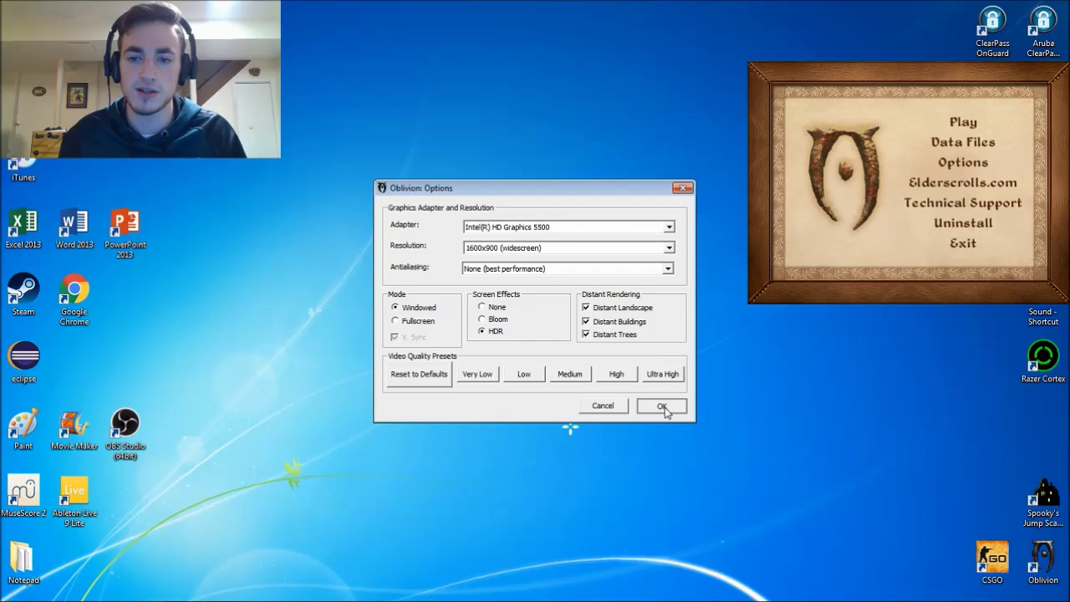
{"action": "left_click", "coordinate": [661, 407]}
{"action": "key", "text": "Escape"}
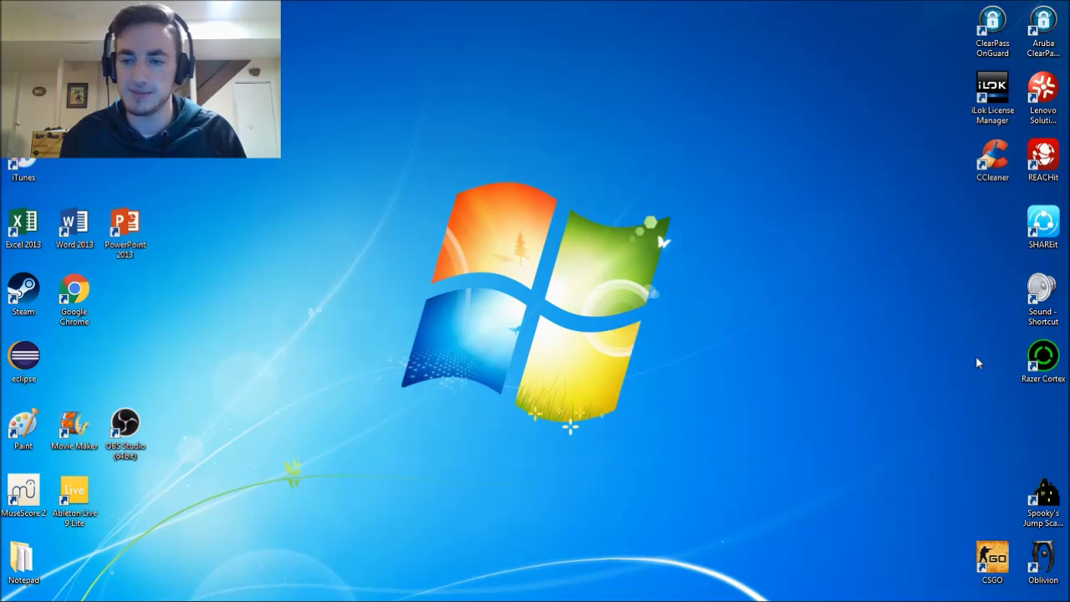
Open the RendererInfo text file from the Oblivion folder under My Games in the Documents library
{"action": "mouse_move", "coordinate": [53, 598]}
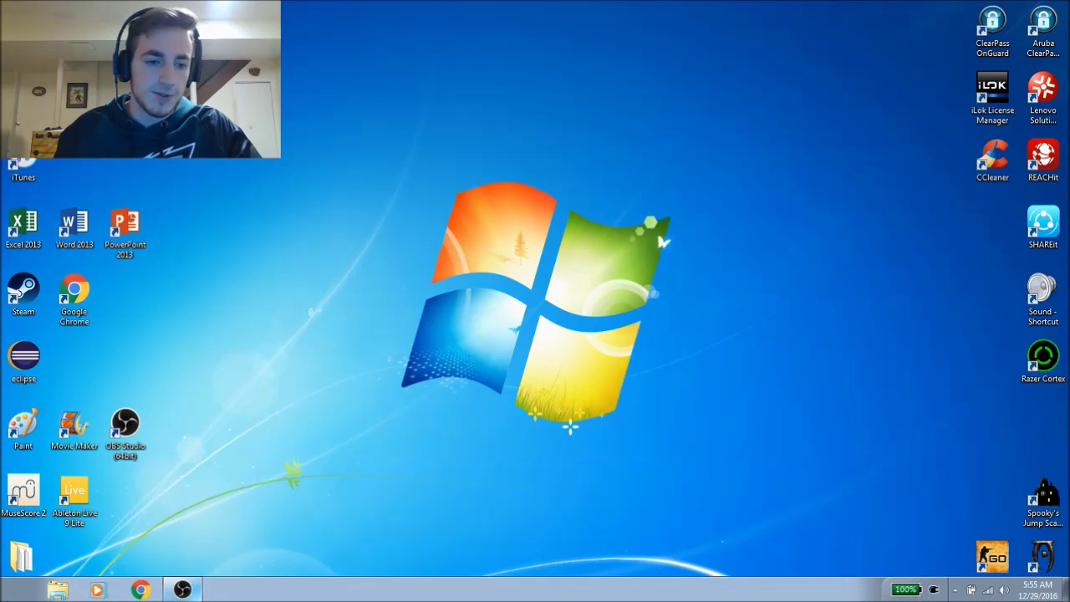
{"action": "left_click", "coordinate": [18, 590]}
{"action": "left_click", "coordinate": [201, 414]}
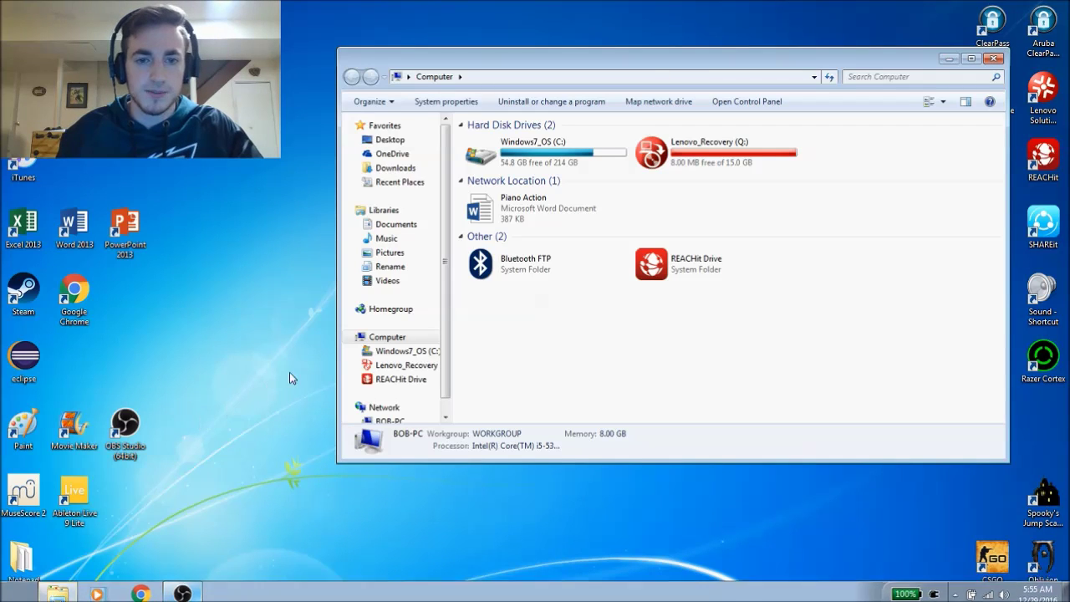
{"action": "left_click", "coordinate": [402, 226]}
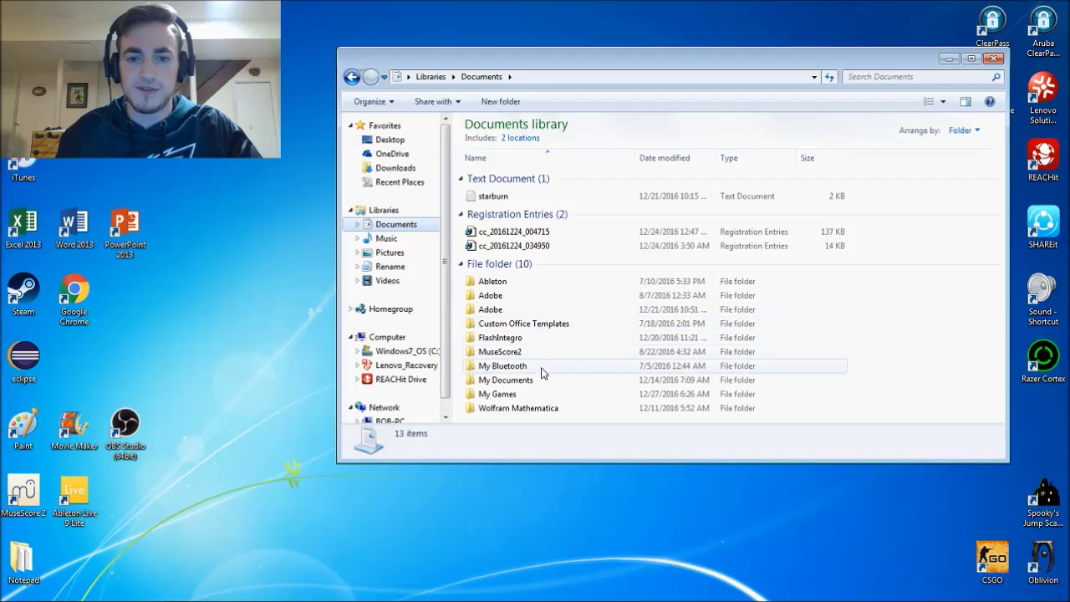
{"action": "double_click", "coordinate": [563, 396]}
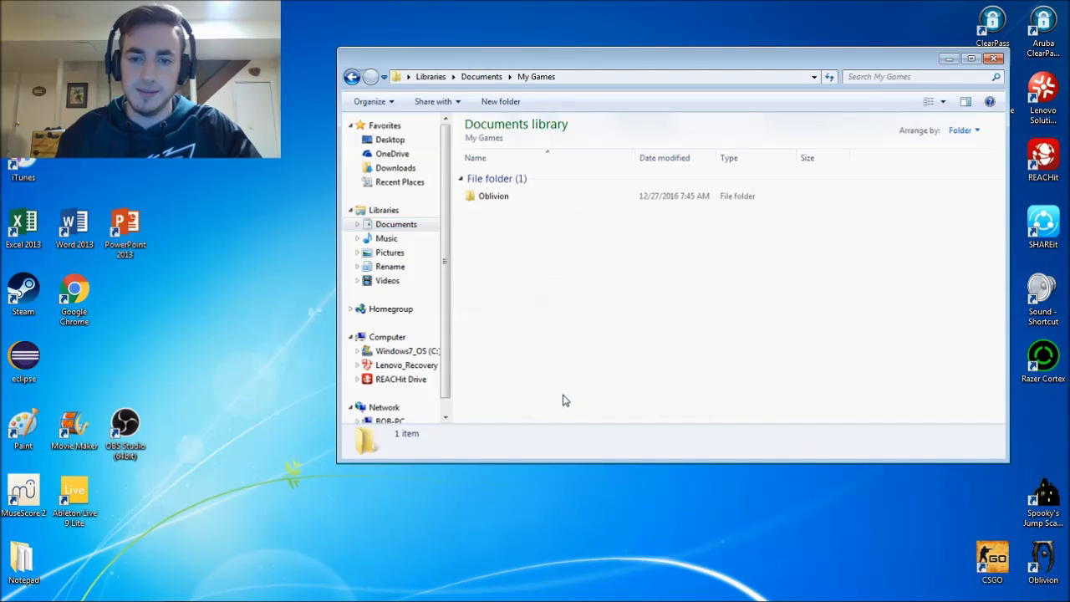
{"action": "double_click", "coordinate": [549, 202]}
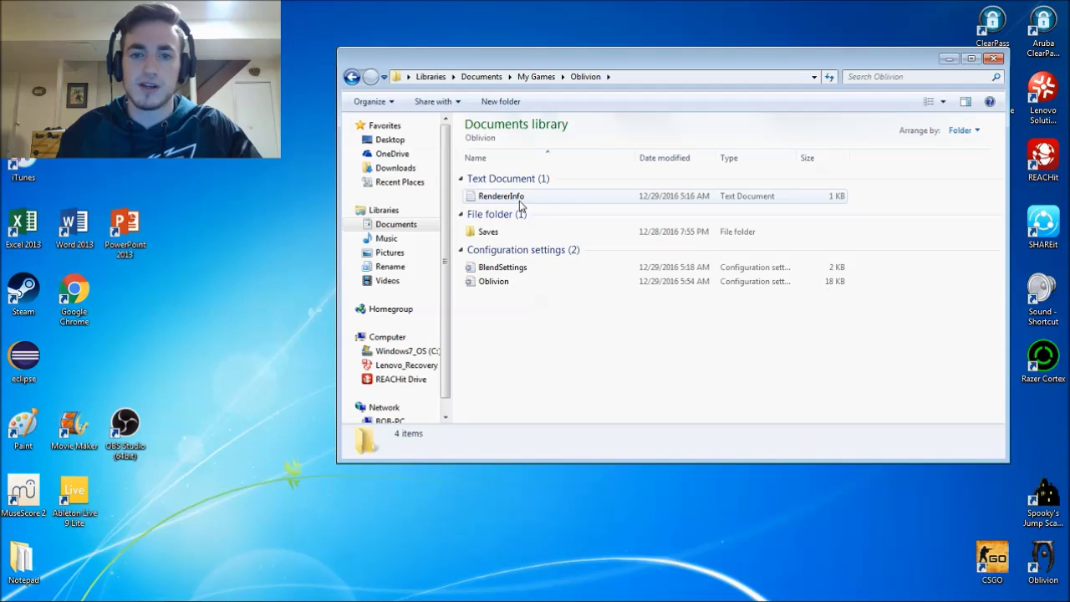
{"action": "double_click", "coordinate": [545, 202]}
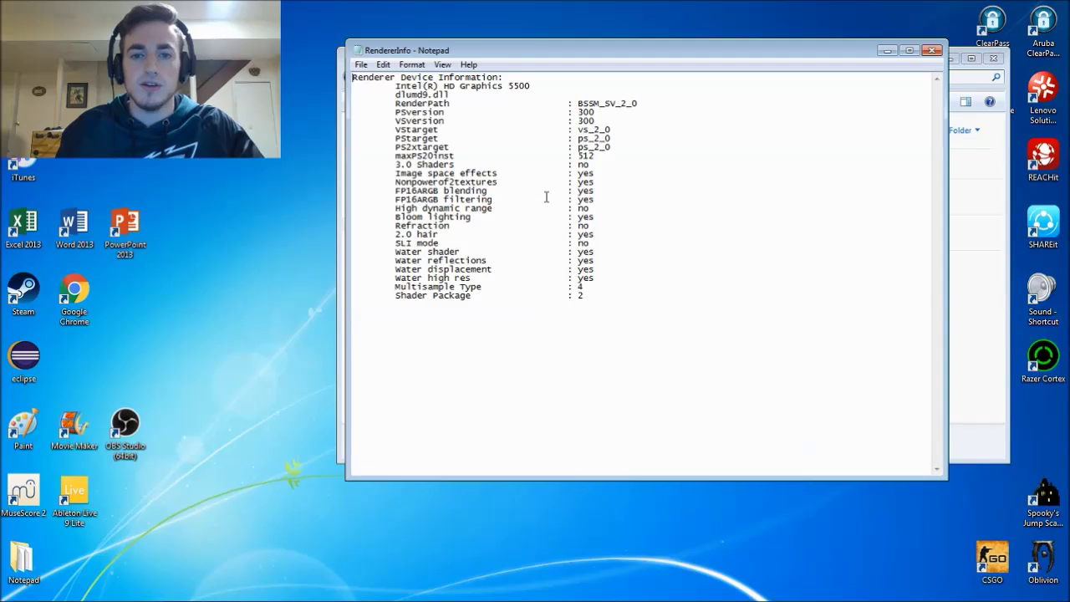
Check the Shader Package number in RendererInfo and minimize the file
{"action": "left_click_drag", "start_coordinate": [393, 297], "coordinate": [614, 303]}
{"action": "left_click", "coordinate": [611, 295]}
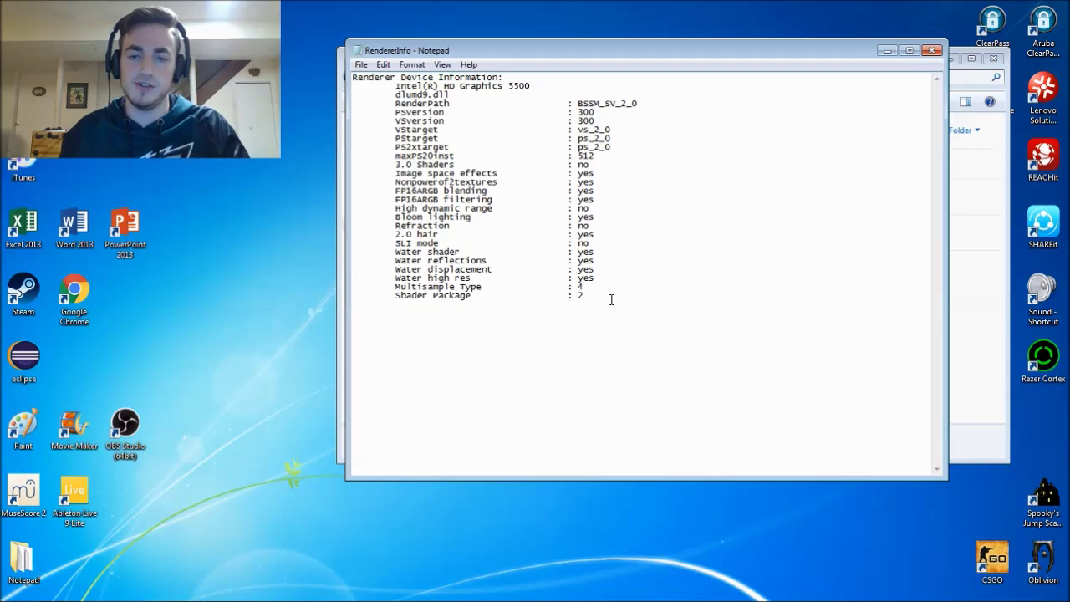
{"action": "left_click_drag", "start_coordinate": [591, 296], "coordinate": [581, 297]}
{"action": "left_click", "coordinate": [601, 299]}
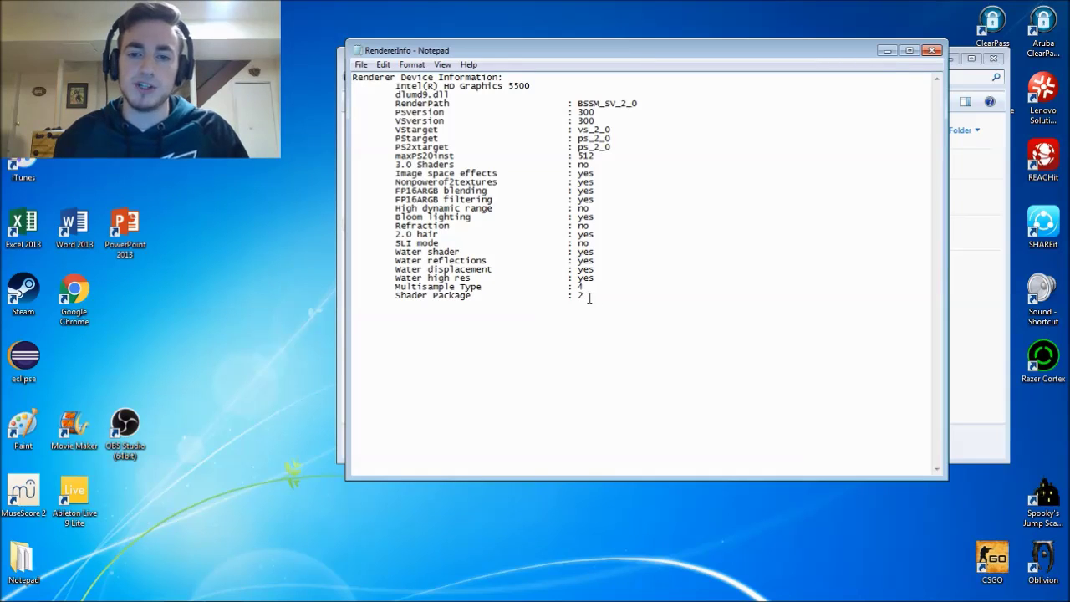
{"action": "left_click_drag", "start_coordinate": [584, 298], "coordinate": [577, 297]}
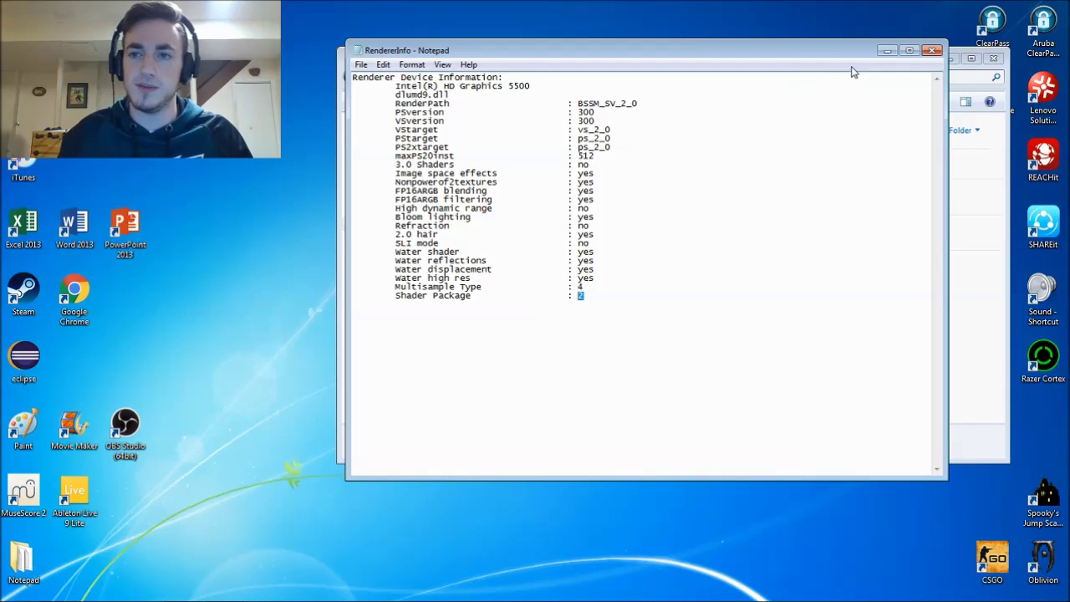
{"action": "left_click", "coordinate": [888, 50]}
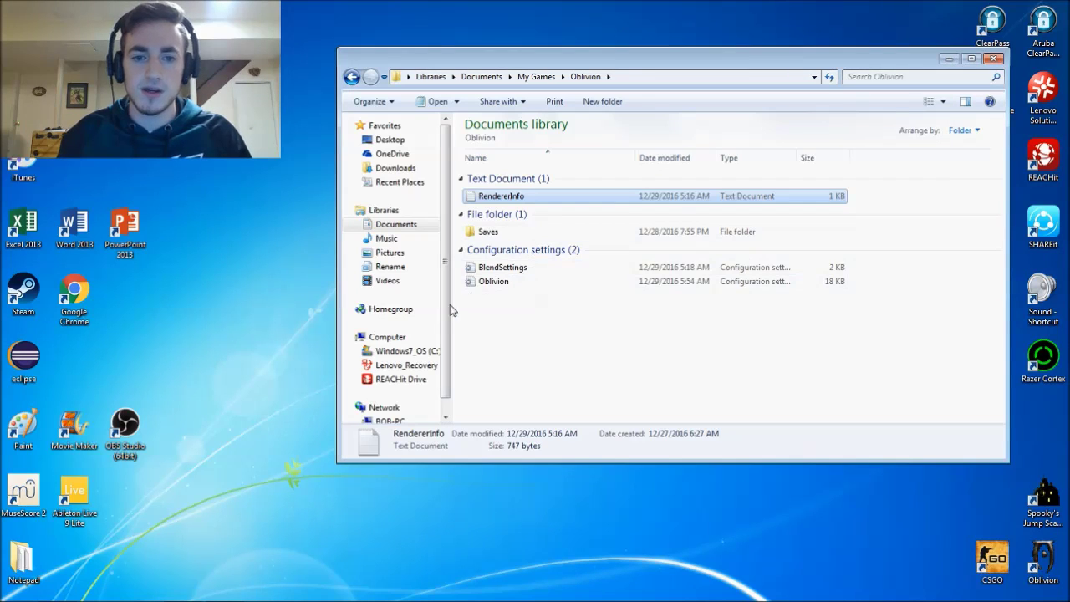
Browse to C:\Program Files (x86)\Steam\steamapps\common\Oblivion\Data\Shaders
{"action": "left_click", "coordinate": [385, 337]}
{"action": "double_click", "coordinate": [541, 160]}
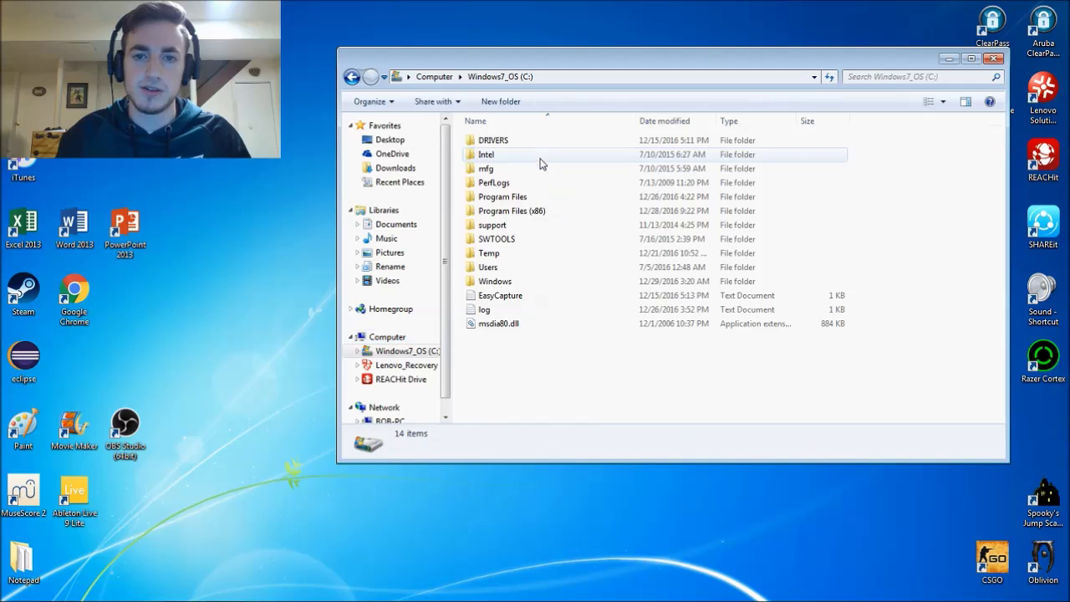
{"action": "double_click", "coordinate": [530, 213]}
{"action": "scroll", "coordinate": [525, 284], "scroll_direction": "down", "scroll_amount": 6}
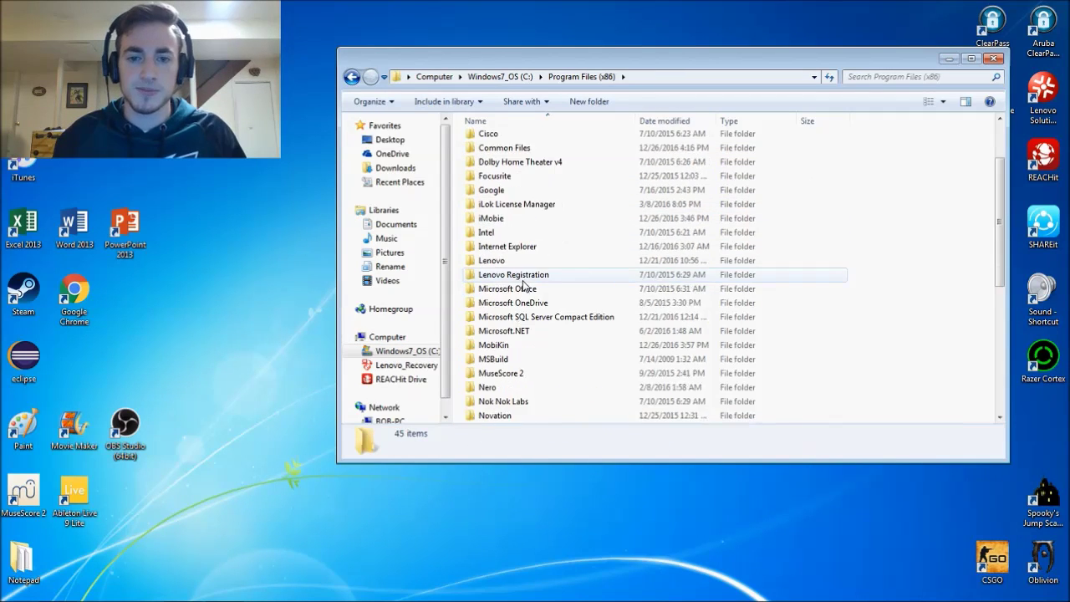
{"action": "double_click", "coordinate": [507, 344]}
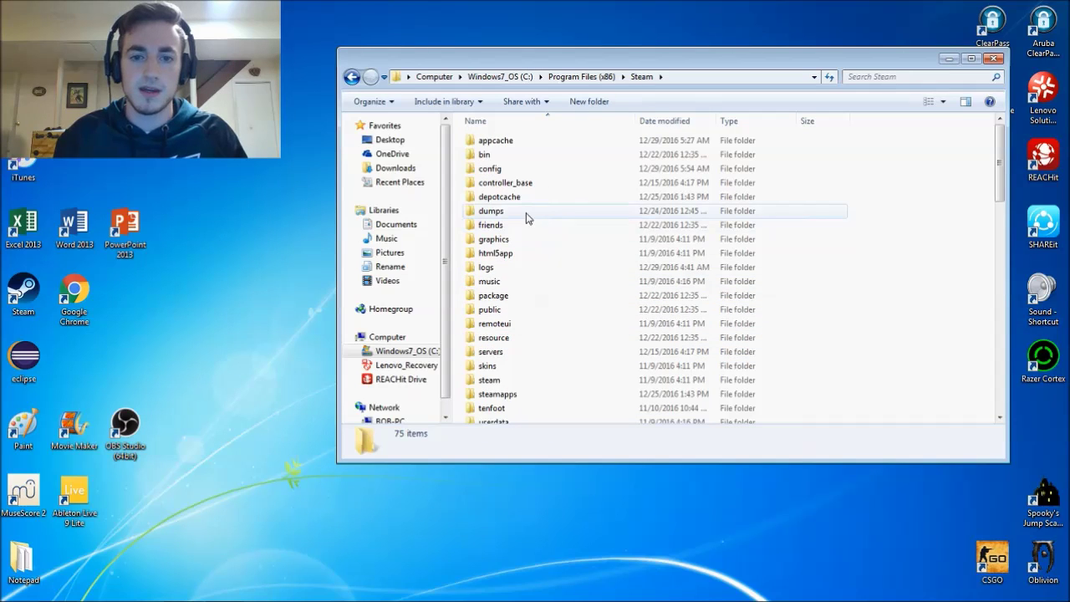
{"action": "double_click", "coordinate": [543, 392]}
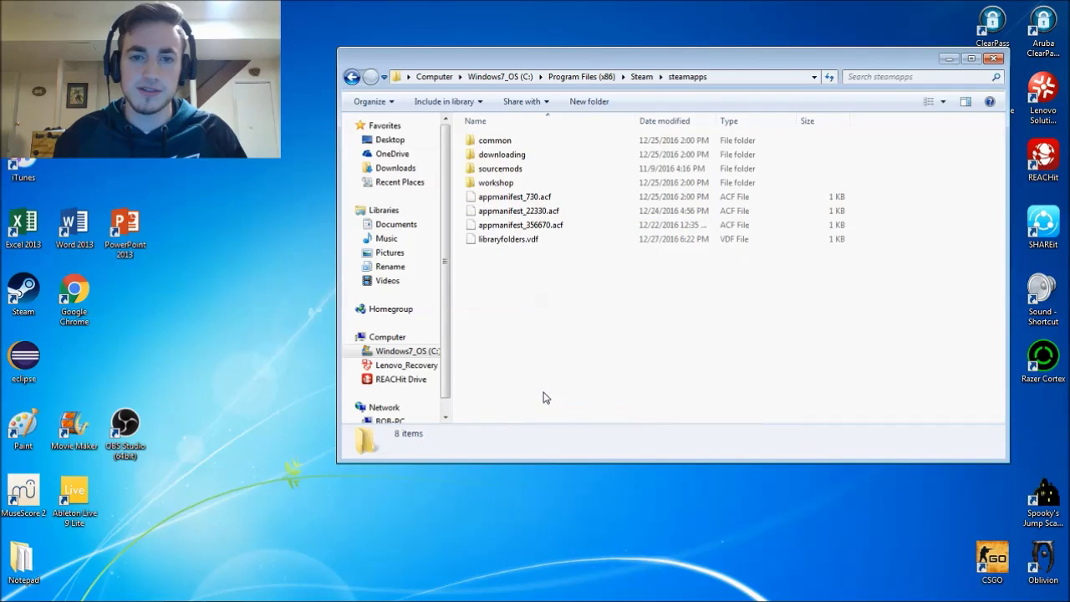
{"action": "double_click", "coordinate": [540, 140]}
{"action": "double_click", "coordinate": [547, 156]}
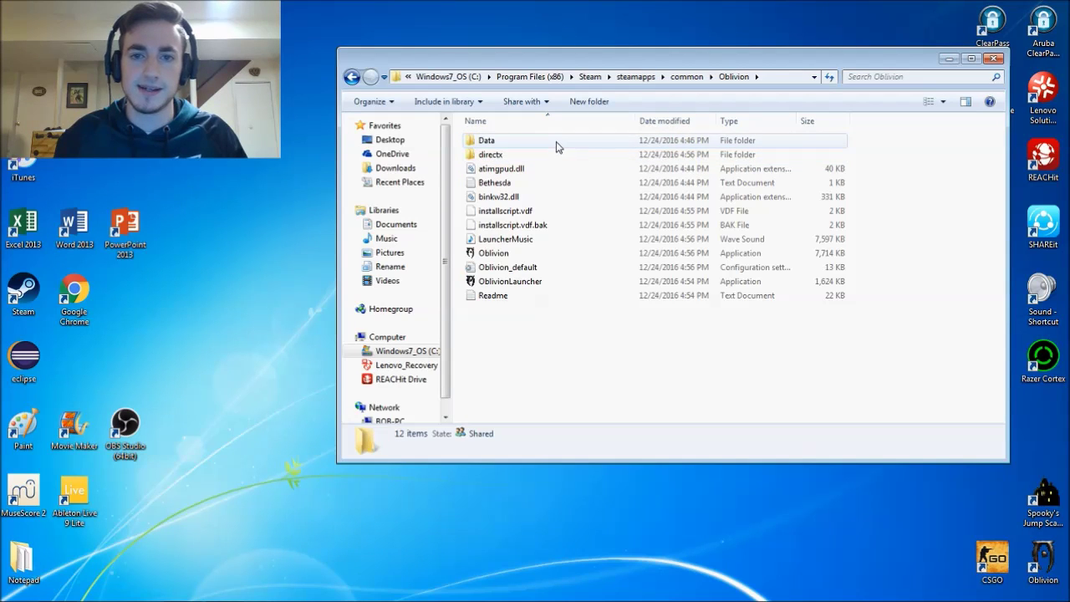
{"action": "double_click", "coordinate": [556, 141]}
{"action": "double_click", "coordinate": [549, 156]}
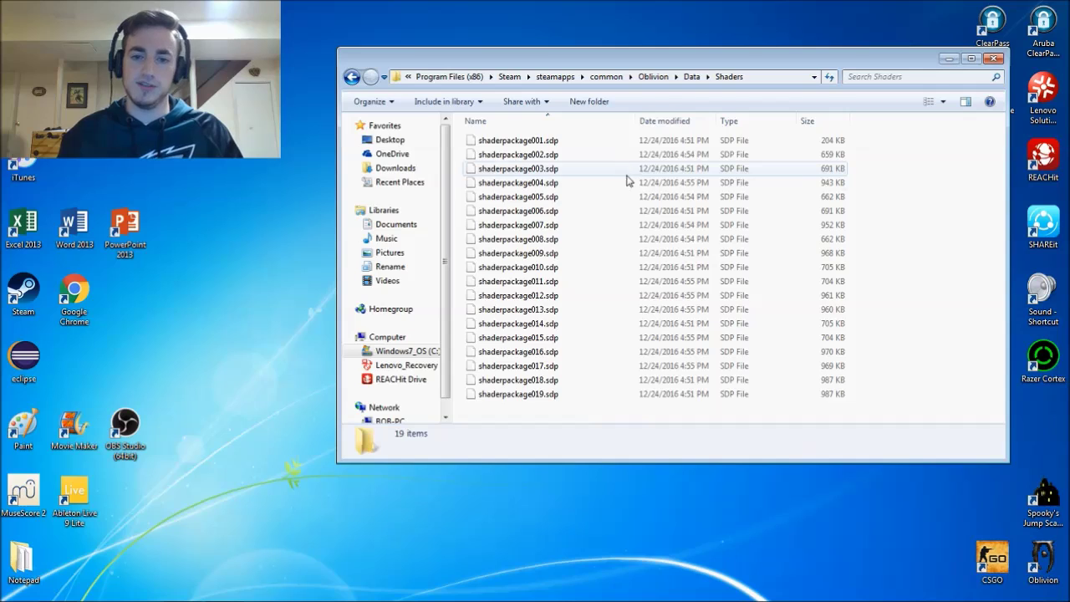
Arrange the RendererInfo file beside the Shaders folder so the package number and shader files can be compared
{"action": "key", "text": "alt+Tab"}
{"action": "left_click_drag", "start_coordinate": [468, 91], "coordinate": [338, 68]}
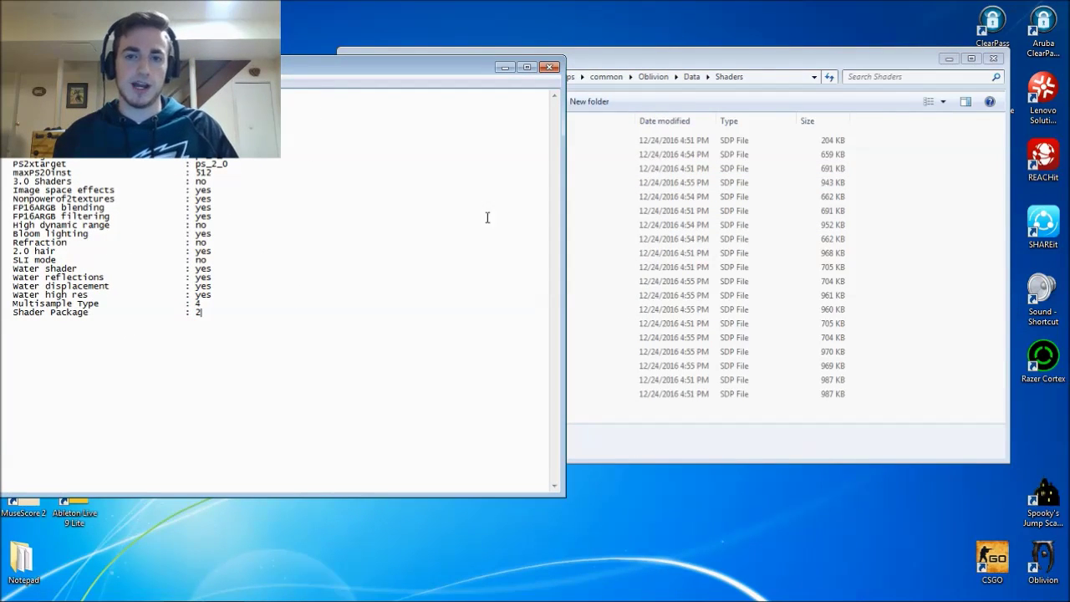
{"action": "left_click", "coordinate": [649, 92]}
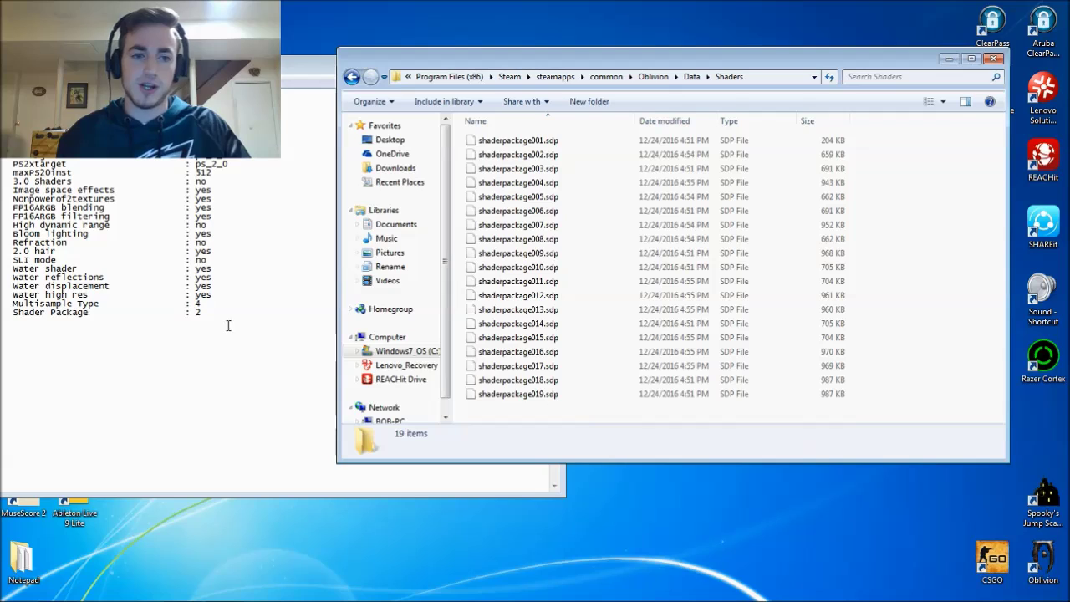
Rename shaderpackage019.sdp to shaderpackage002, accepting the suggested duplicate name shaderpackage002 (2).sdp
{"action": "right_click", "coordinate": [554, 398]}
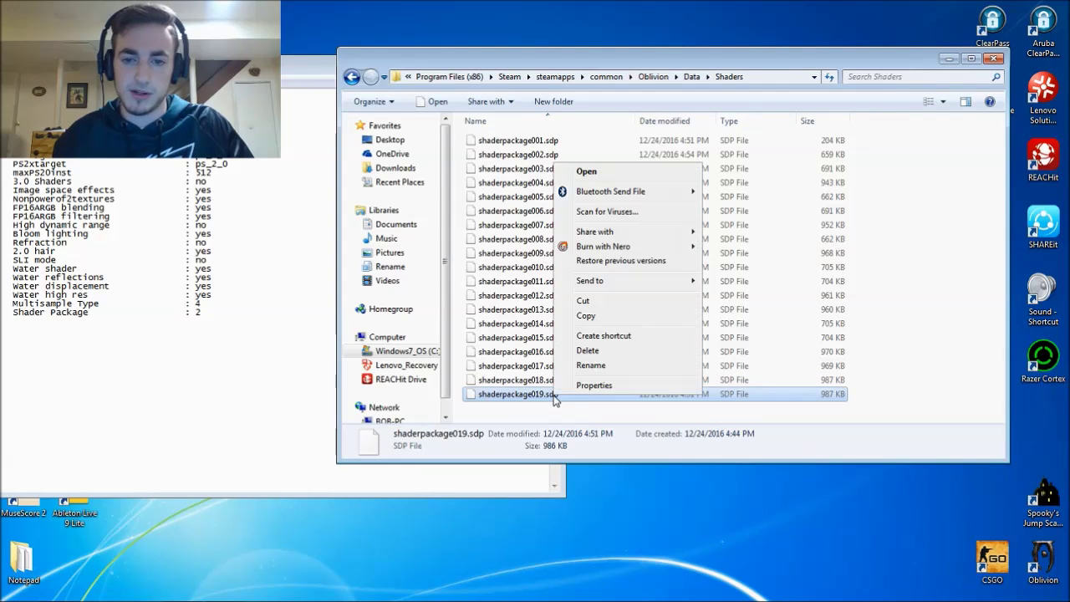
{"action": "left_click", "coordinate": [593, 366]}
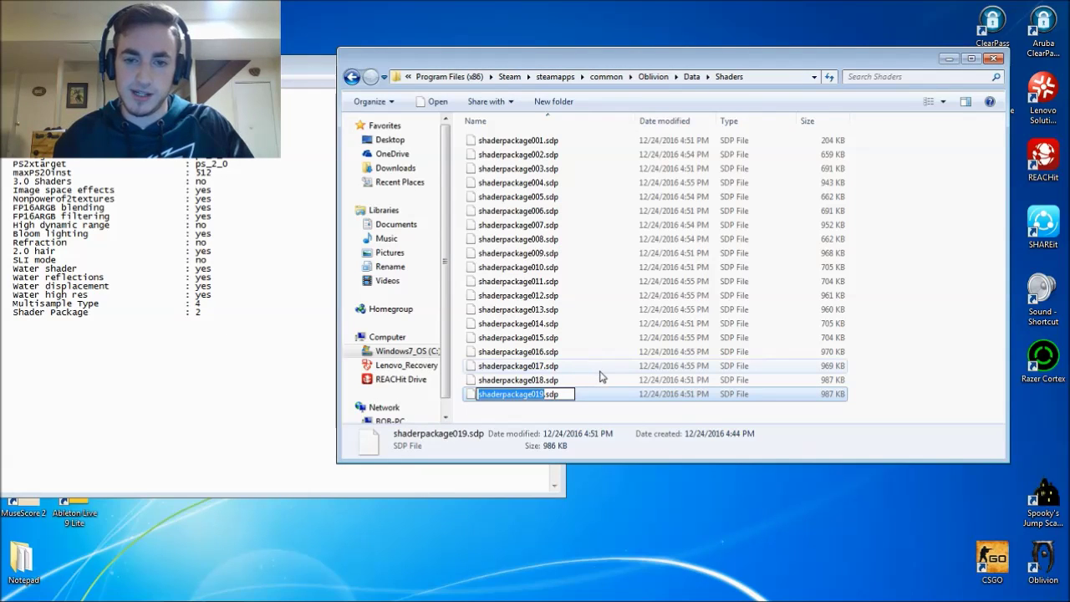
{"action": "key", "text": "Right"}
{"action": "key", "text": "BackSpace"}
{"action": "key", "text": "BackSpace"}
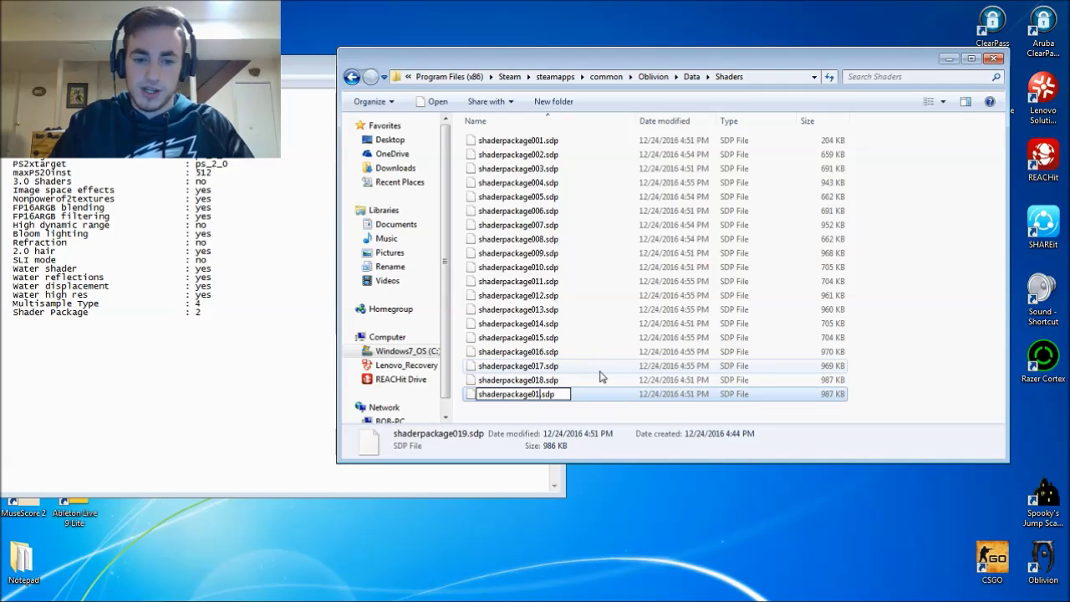
{"action": "type", "text": "02"}
{"action": "key", "text": "Return"}
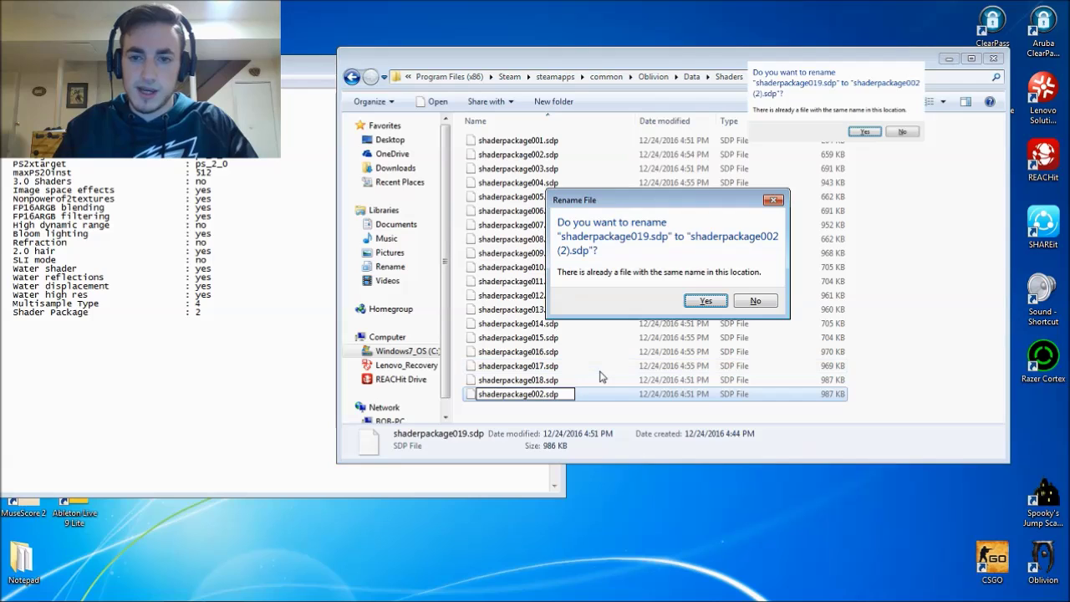
{"action": "left_click", "coordinate": [707, 301]}
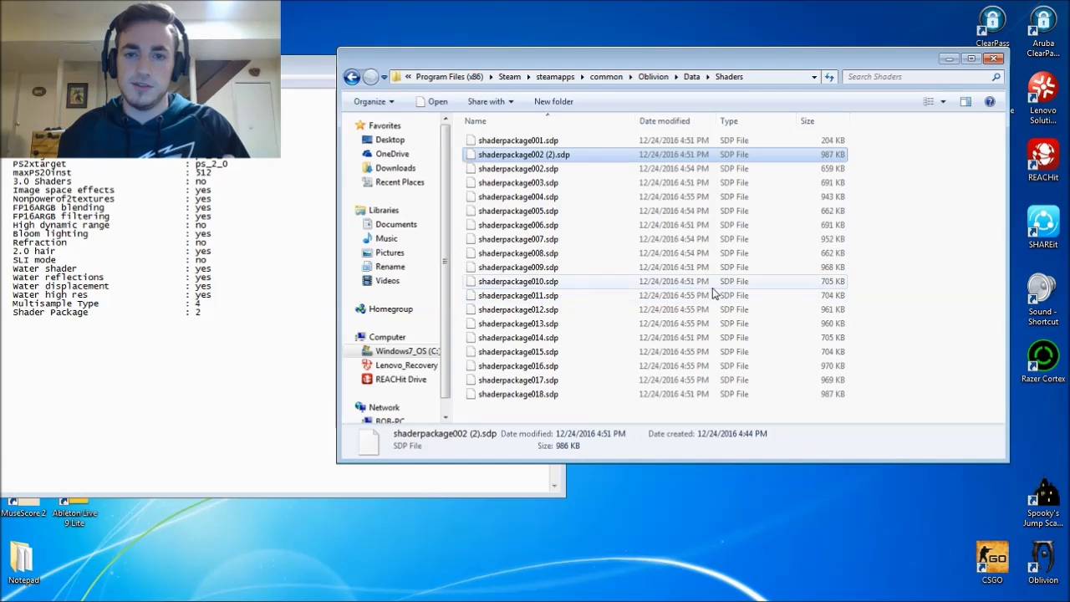
Rename the original shaderpackage002.sdp file to shaderpackage019.sdp
{"action": "right_click", "coordinate": [572, 175]}
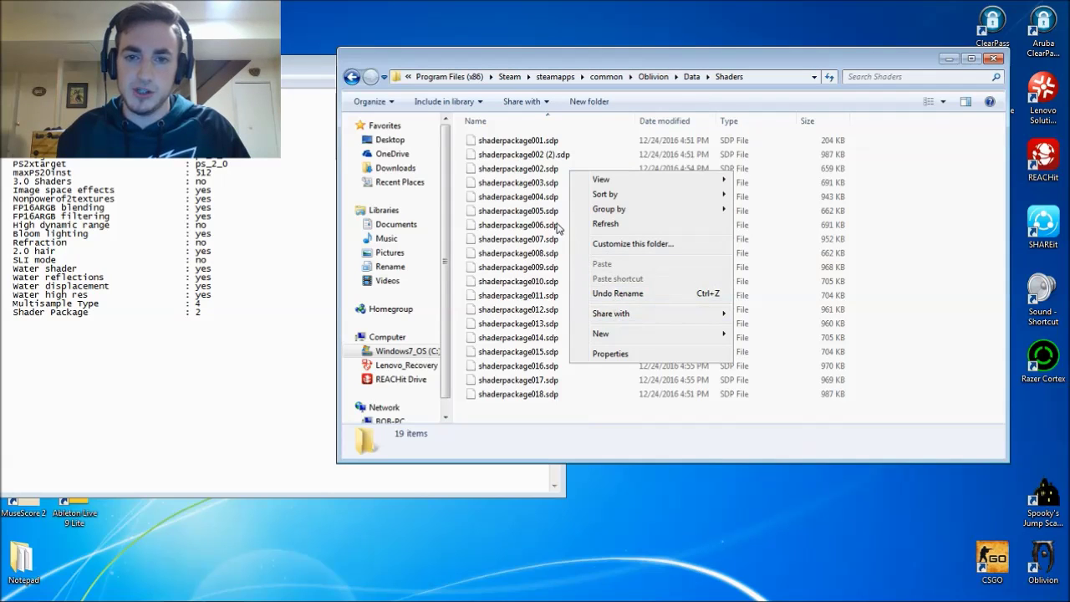
{"action": "left_click", "coordinate": [551, 169]}
{"action": "right_click", "coordinate": [549, 169]}
{"action": "left_click", "coordinate": [589, 371]}
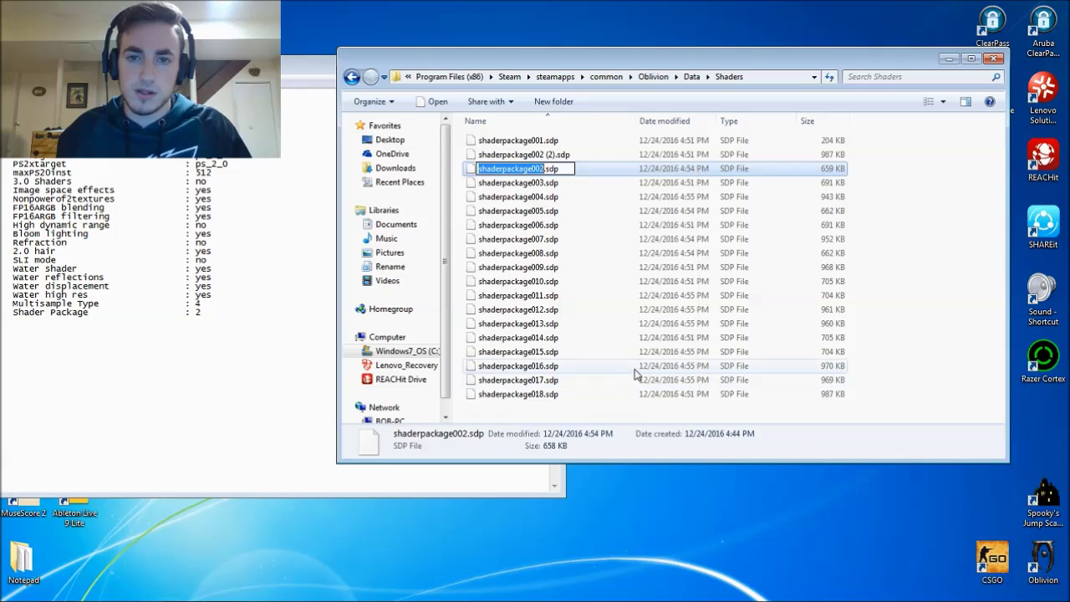
{"action": "key", "text": "Right"}
{"action": "key", "text": "BackSpace"}
{"action": "key", "text": "BackSpace"}
{"action": "type", "text": "19"}
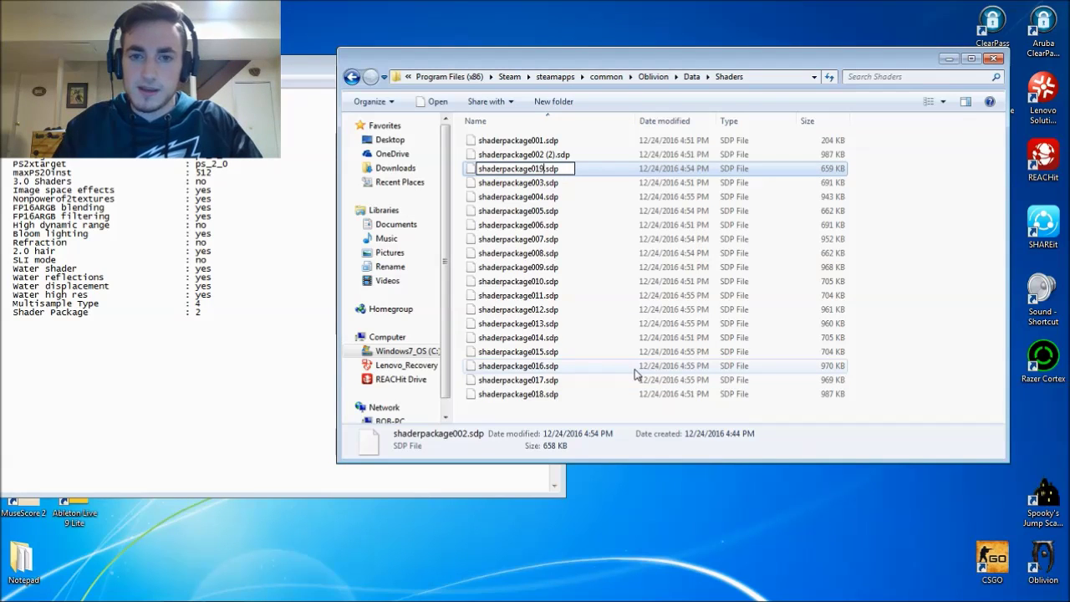
{"action": "key", "text": "Return"}
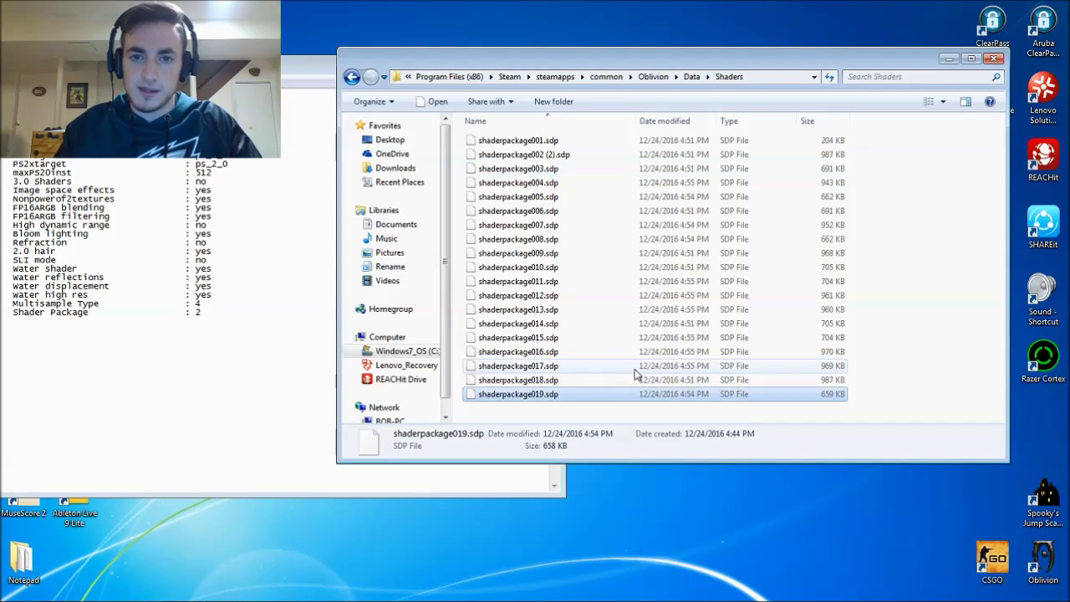
Rename shaderpackage002 (2).sdp to shaderpackage002.sdp, and close the Shaders folder and the RendererInfo file
{"action": "left_click", "coordinate": [593, 159]}
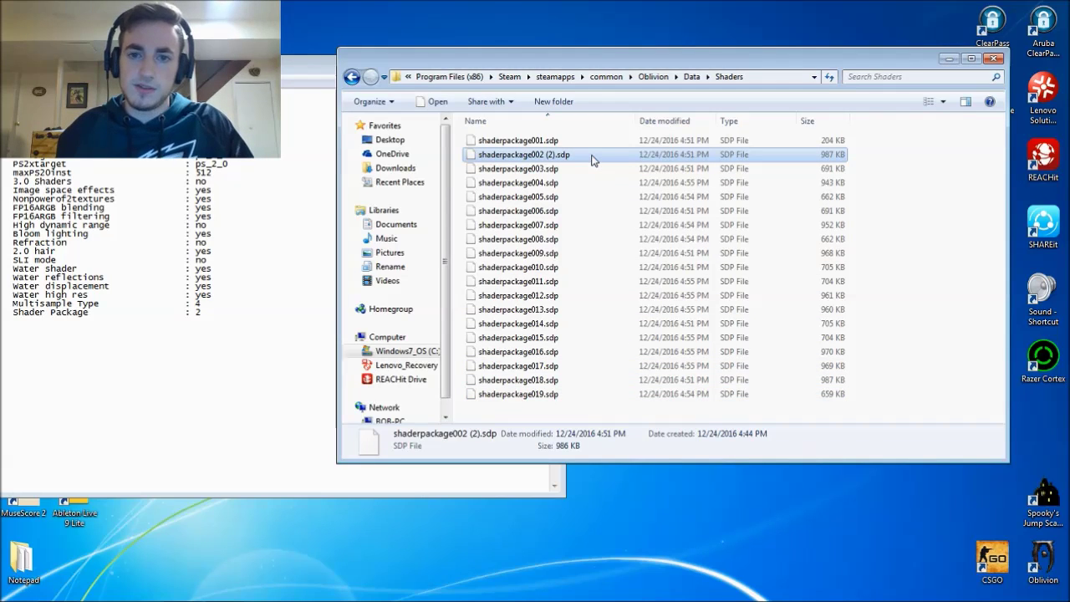
{"action": "right_click", "coordinate": [592, 160]}
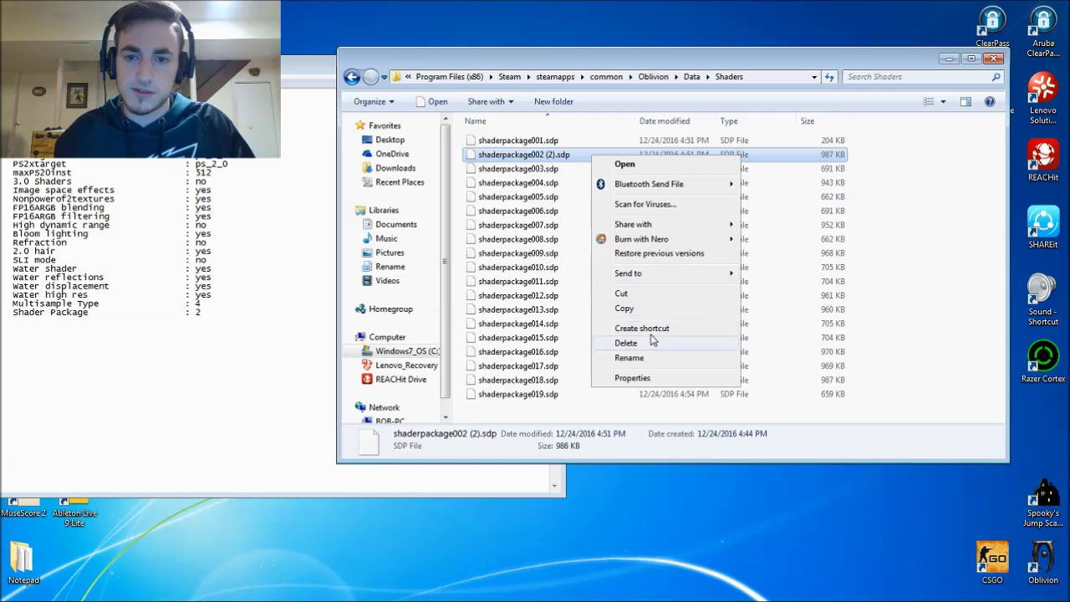
{"action": "left_click", "coordinate": [654, 361]}
{"action": "key", "text": "Right"}
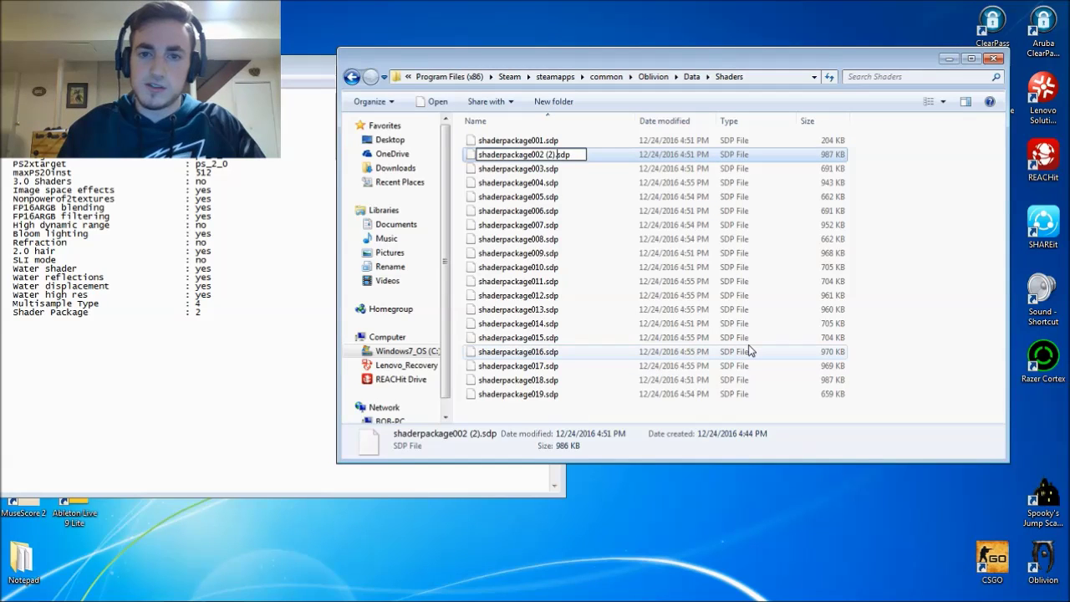
{"action": "key", "text": "BackSpace"}
{"action": "key", "text": "BackSpace"}
{"action": "key", "text": "BackSpace"}
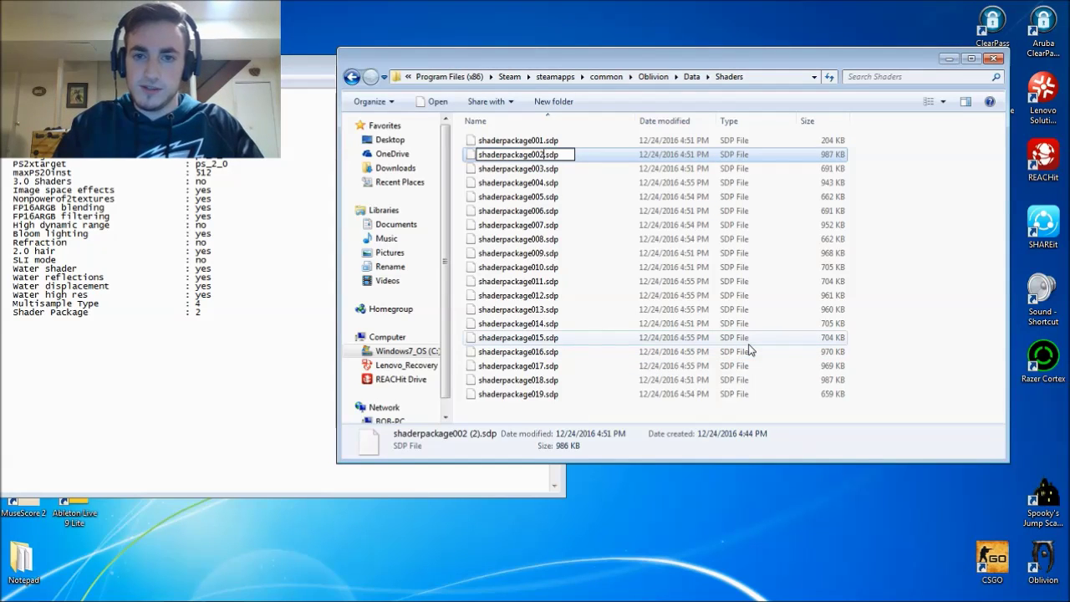
{"action": "key", "text": "Return"}
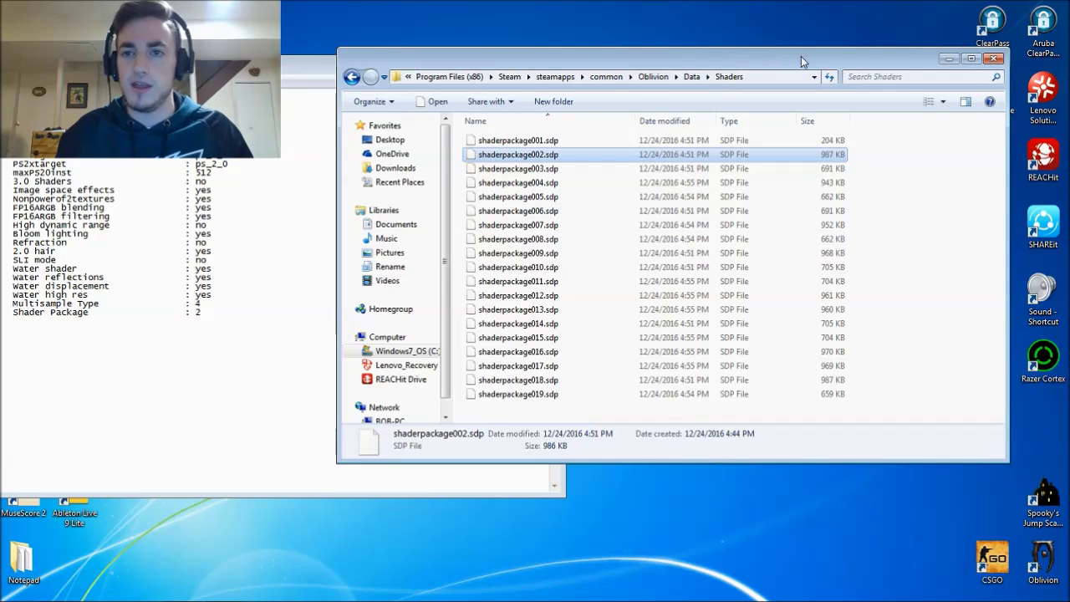
{"action": "left_click", "coordinate": [993, 58]}
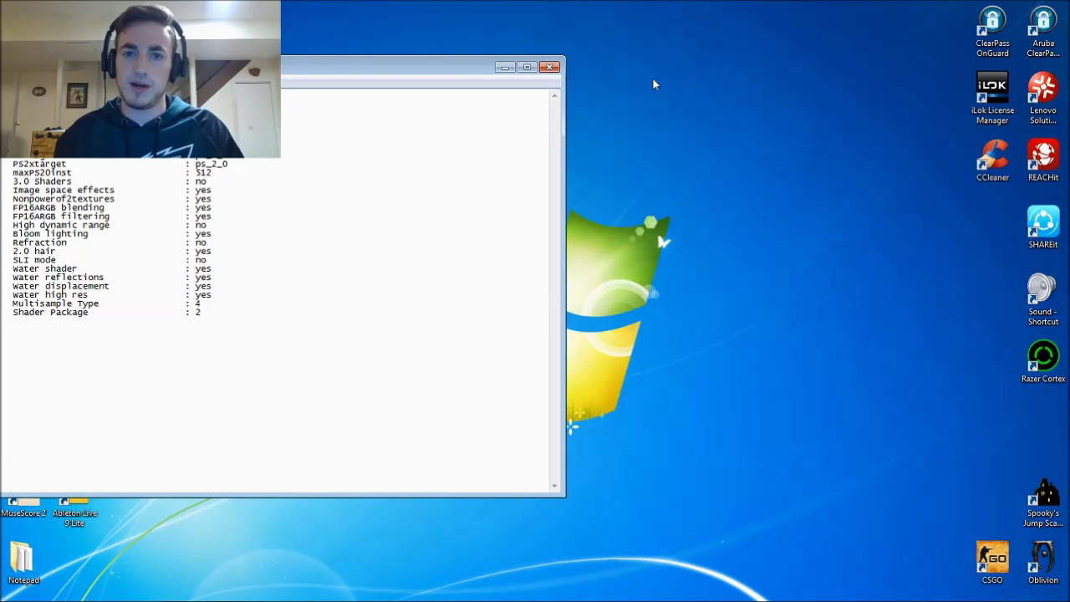
{"action": "left_click", "coordinate": [728, 61]}
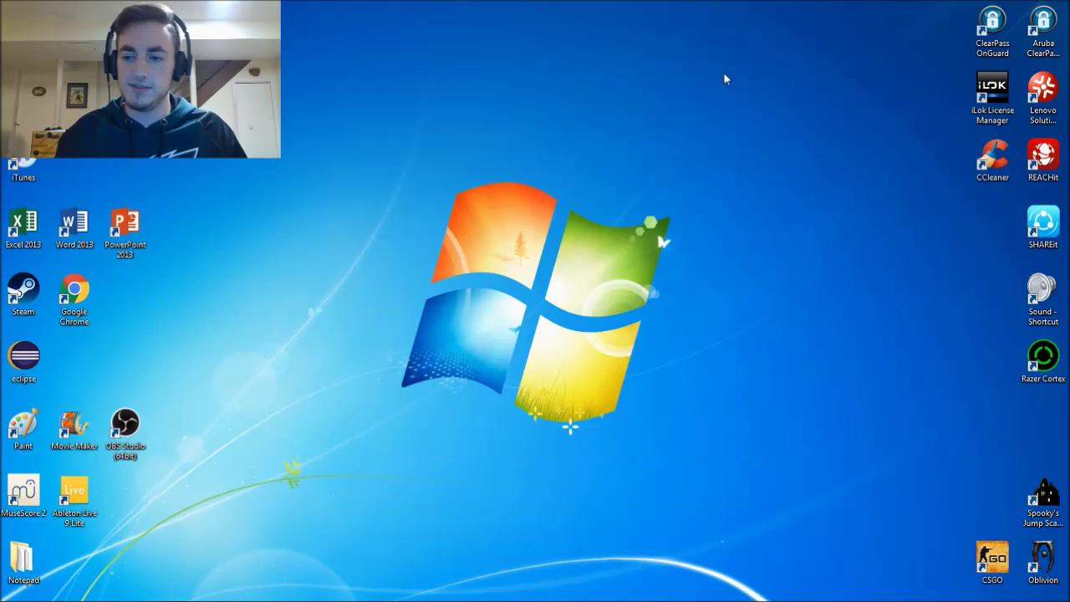